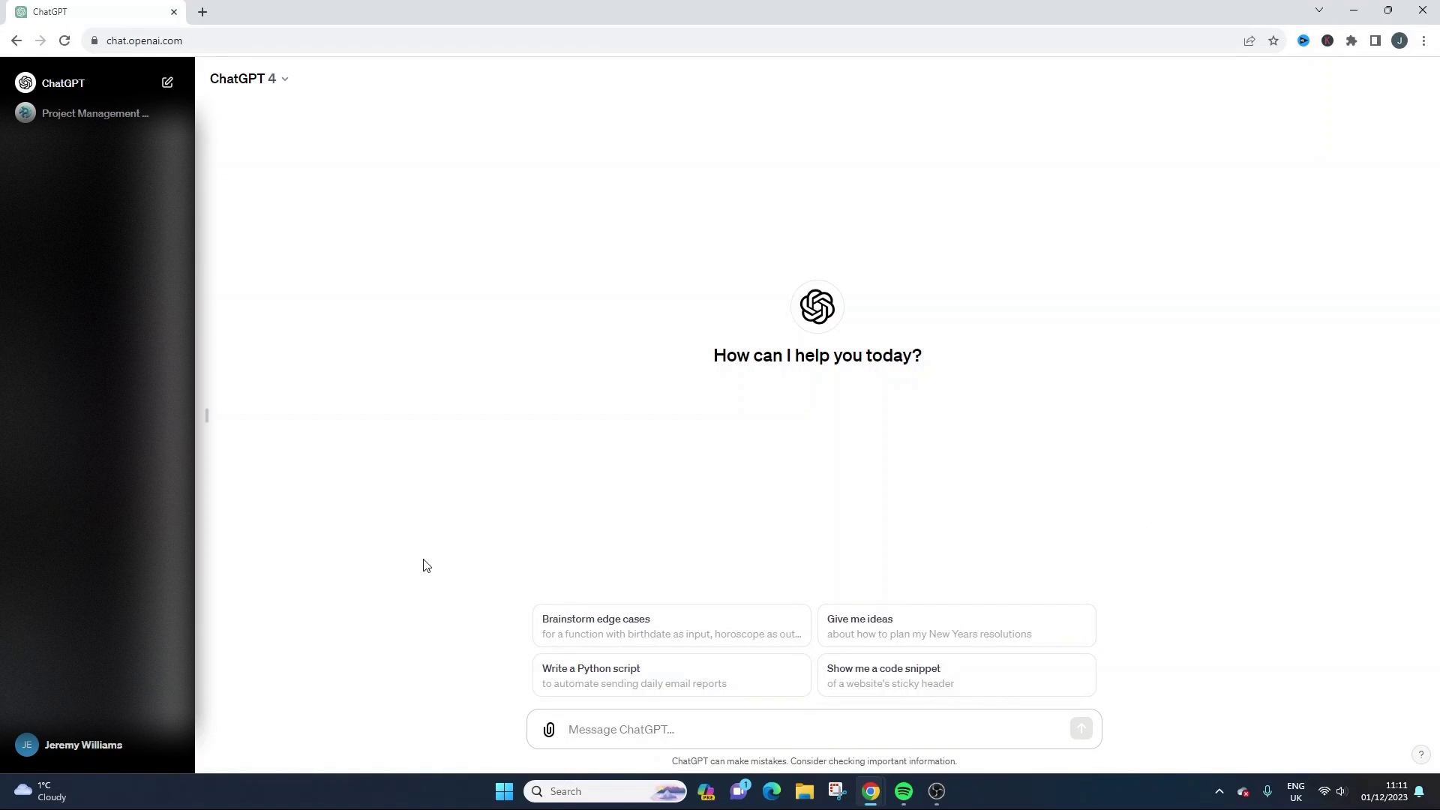
- Bring up the empty Custom instructions dialog from the account menu and view the title's info tooltip
{"action": "left_click", "coordinate": [109, 750]}
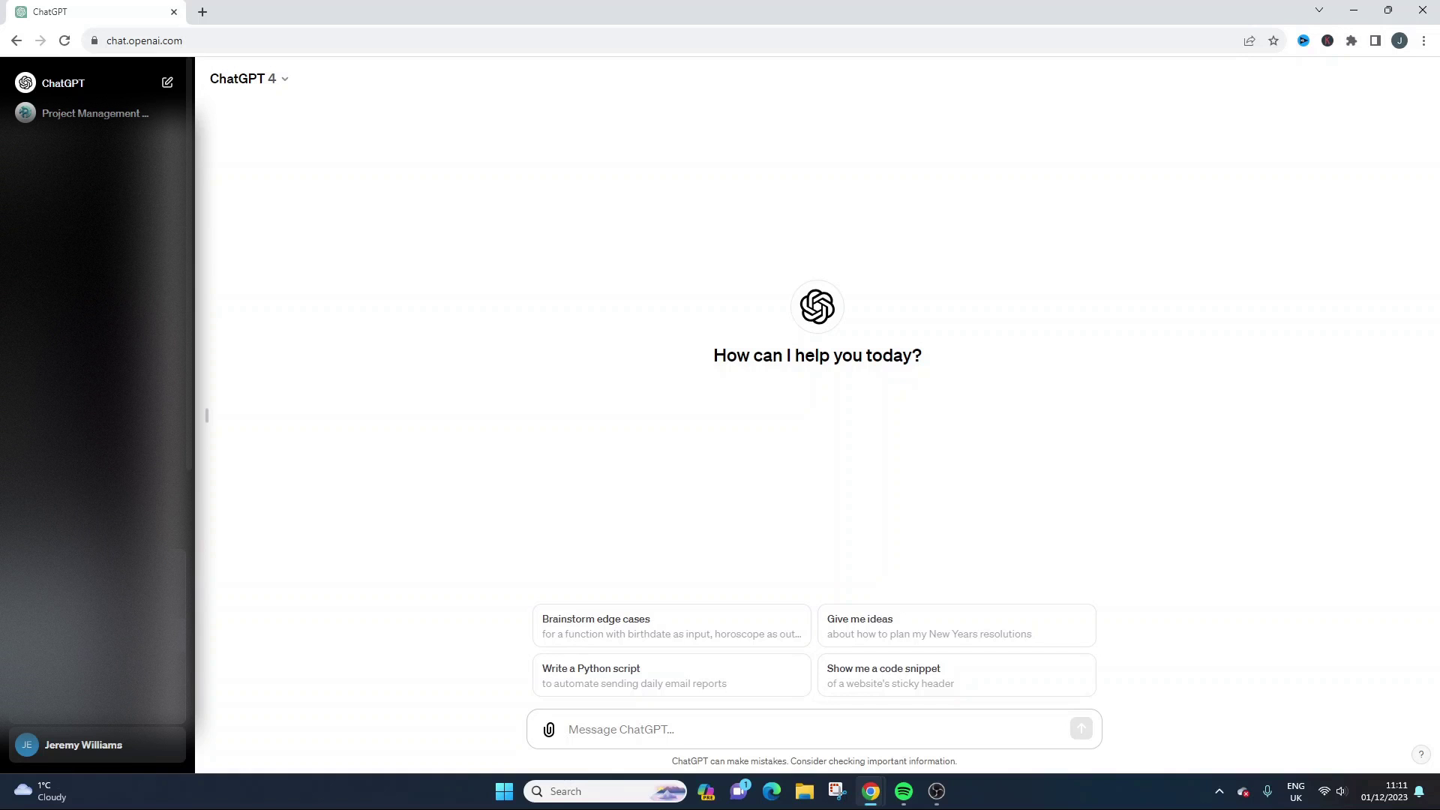
{"action": "key", "text": "ctrl+shift+i"}
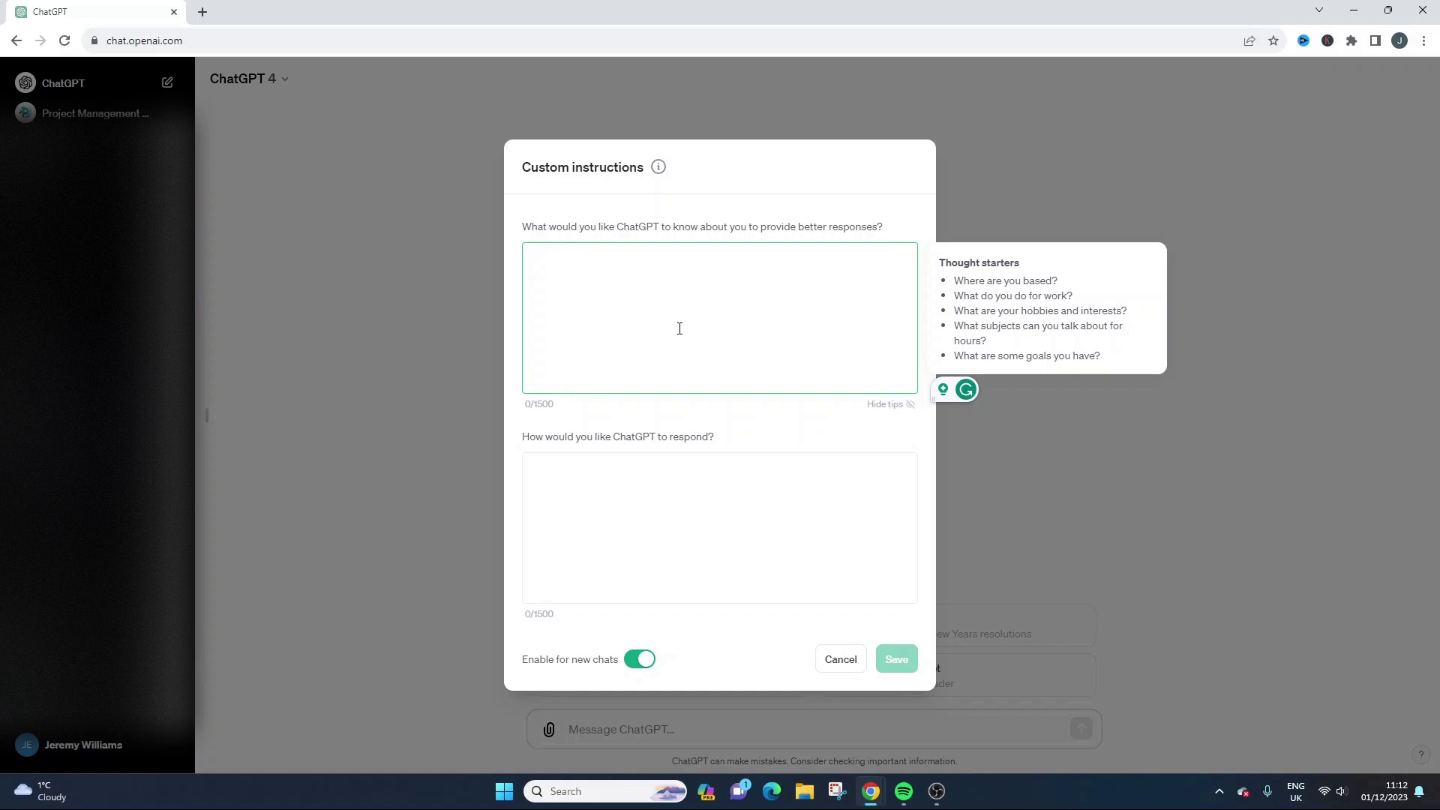
{"action": "mouse_move", "coordinate": [660, 171]}
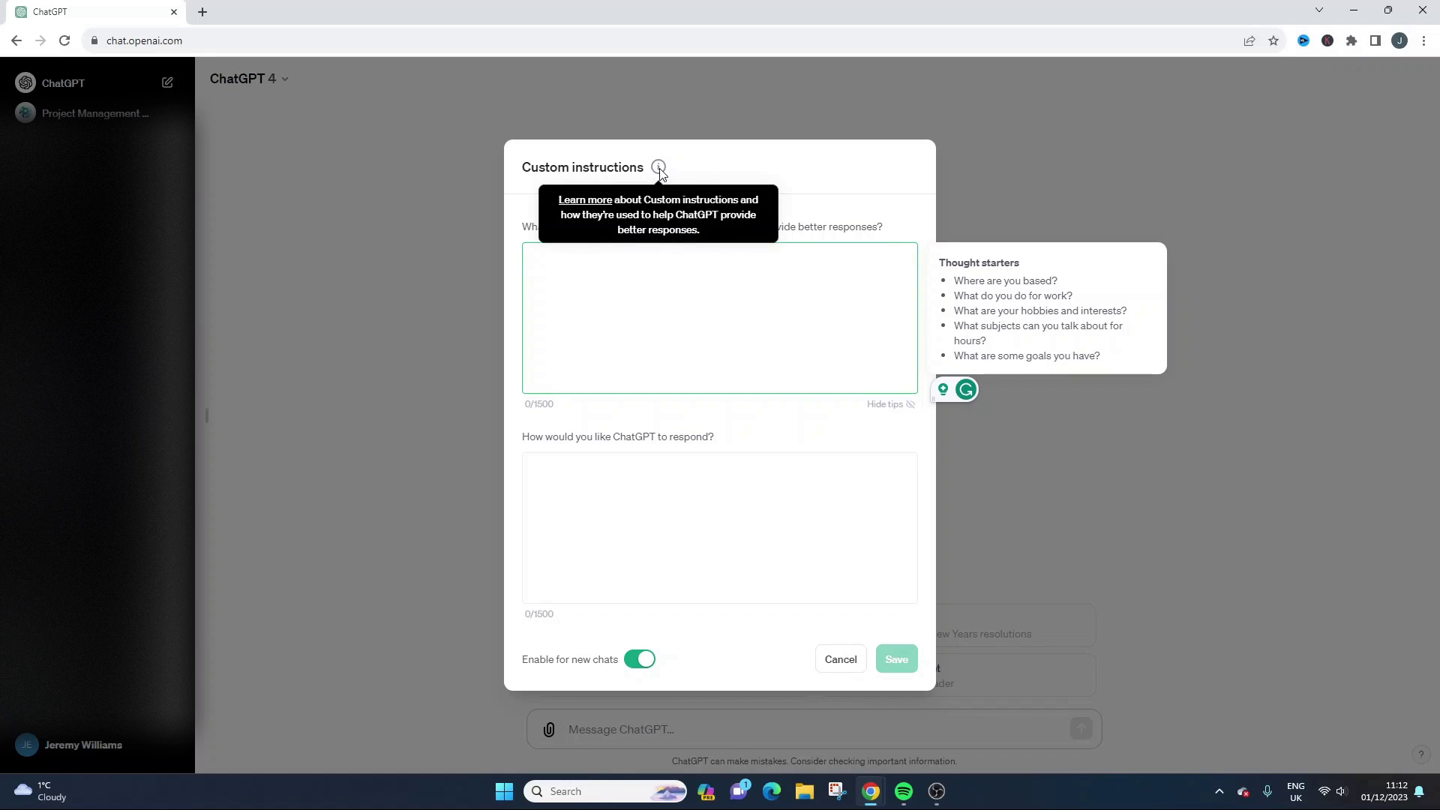
- Skim the 'Custom instructions for ChatGPT' help article in a new tab
{"action": "left_click", "coordinate": [585, 199]}
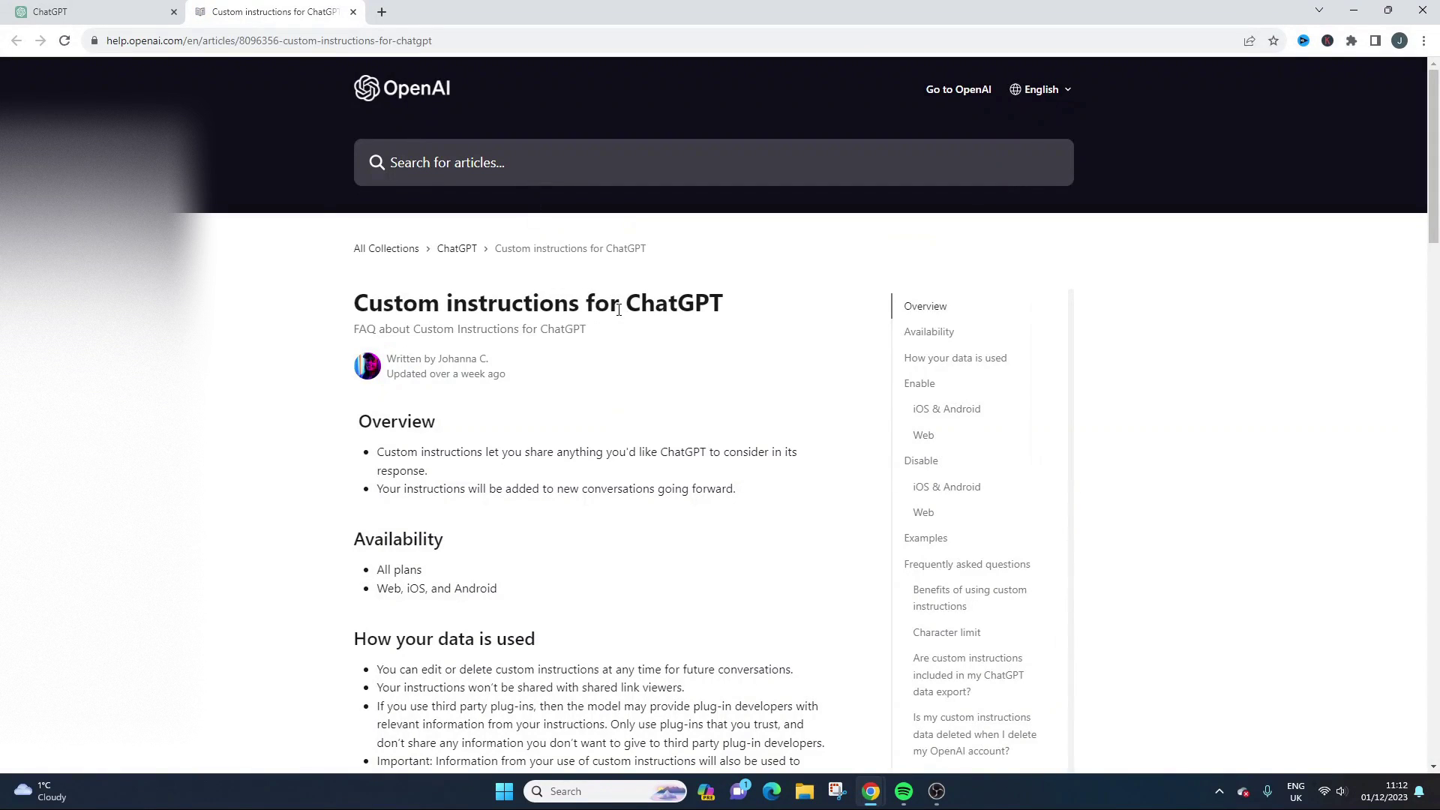
{"action": "scroll", "coordinate": [619, 310], "scroll_direction": "down", "scroll_amount": 1}
{"action": "scroll", "coordinate": [619, 309], "scroll_direction": "down", "scroll_amount": 3}
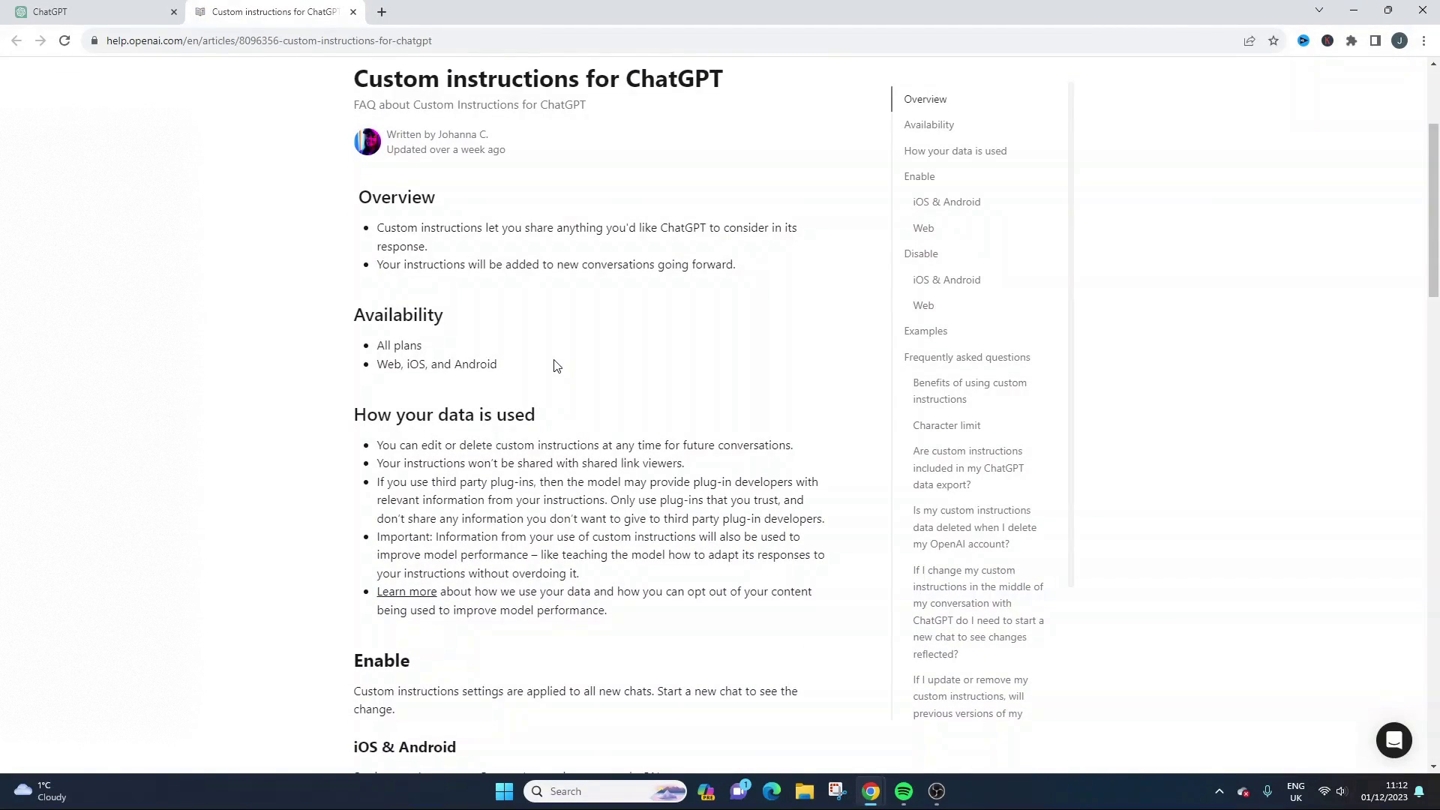
{"action": "triple_click", "coordinate": [549, 239]}
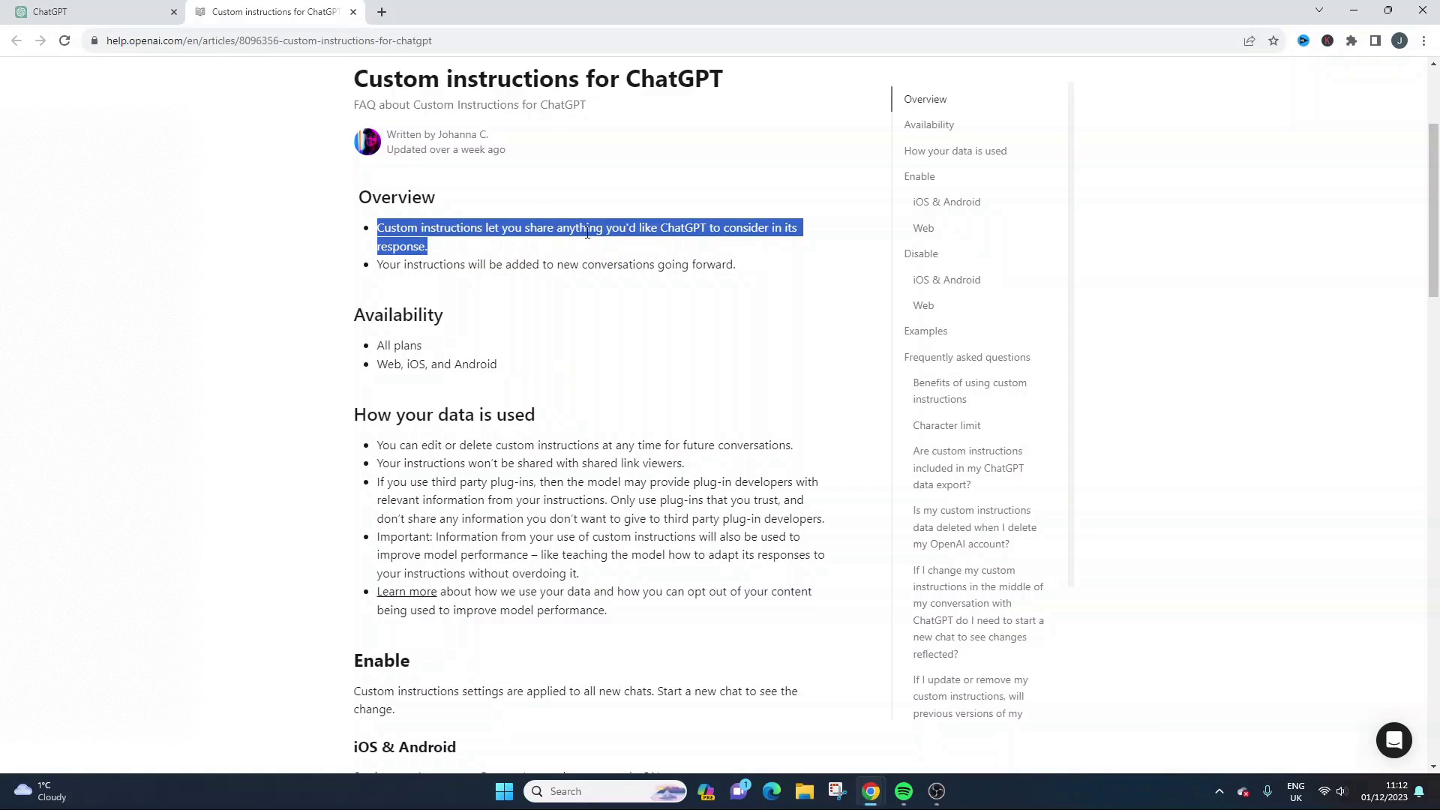
{"action": "left_click", "coordinate": [631, 242]}
{"action": "scroll", "coordinate": [634, 248], "scroll_direction": "down", "scroll_amount": 5}
{"action": "scroll", "coordinate": [639, 254], "scroll_direction": "up", "scroll_amount": 6}
- Enter 'I am a project manager, with [] years of experience. I work for [organization]' as the about-you text
{"action": "left_click", "coordinate": [103, 9]}
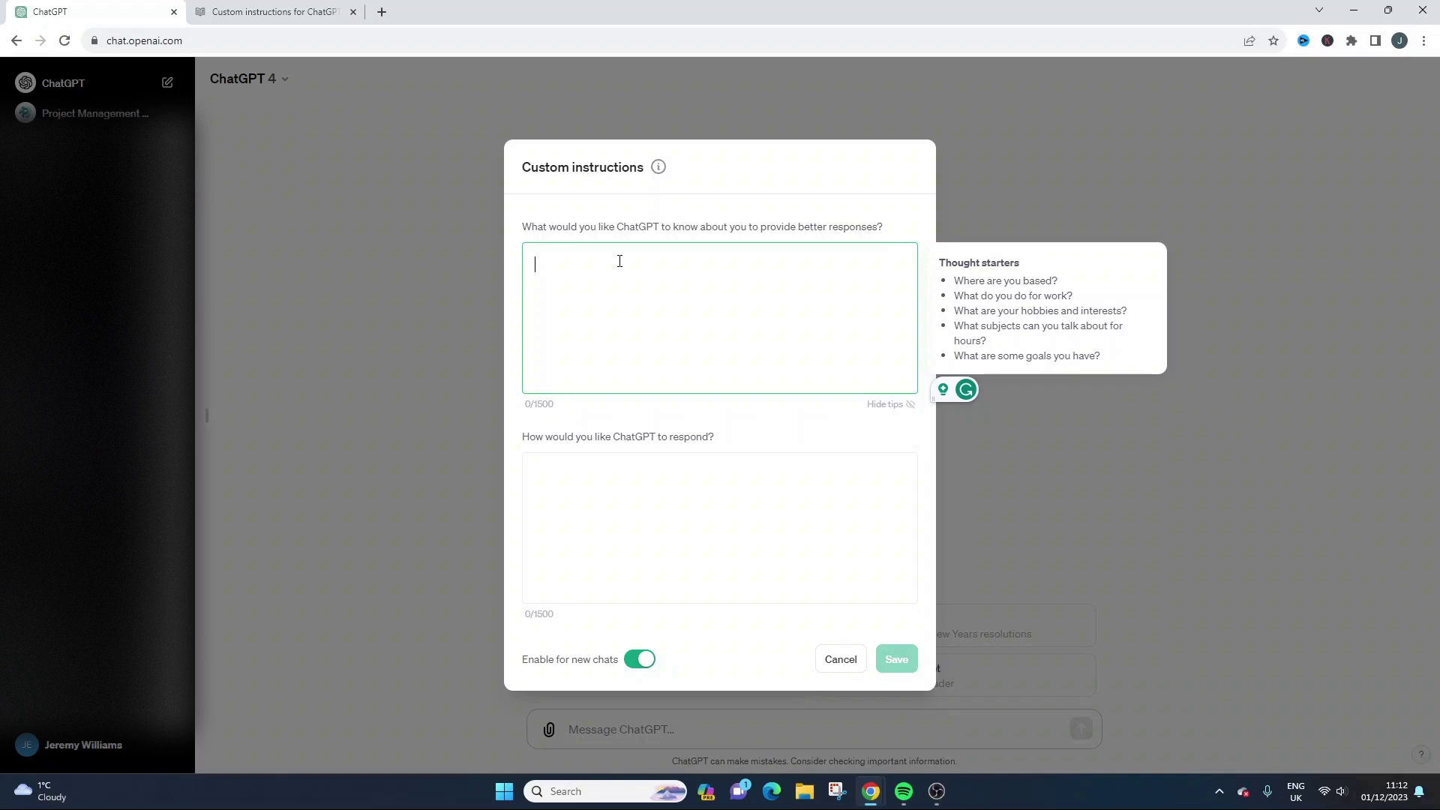
{"action": "type", "text": "I am a projec"}
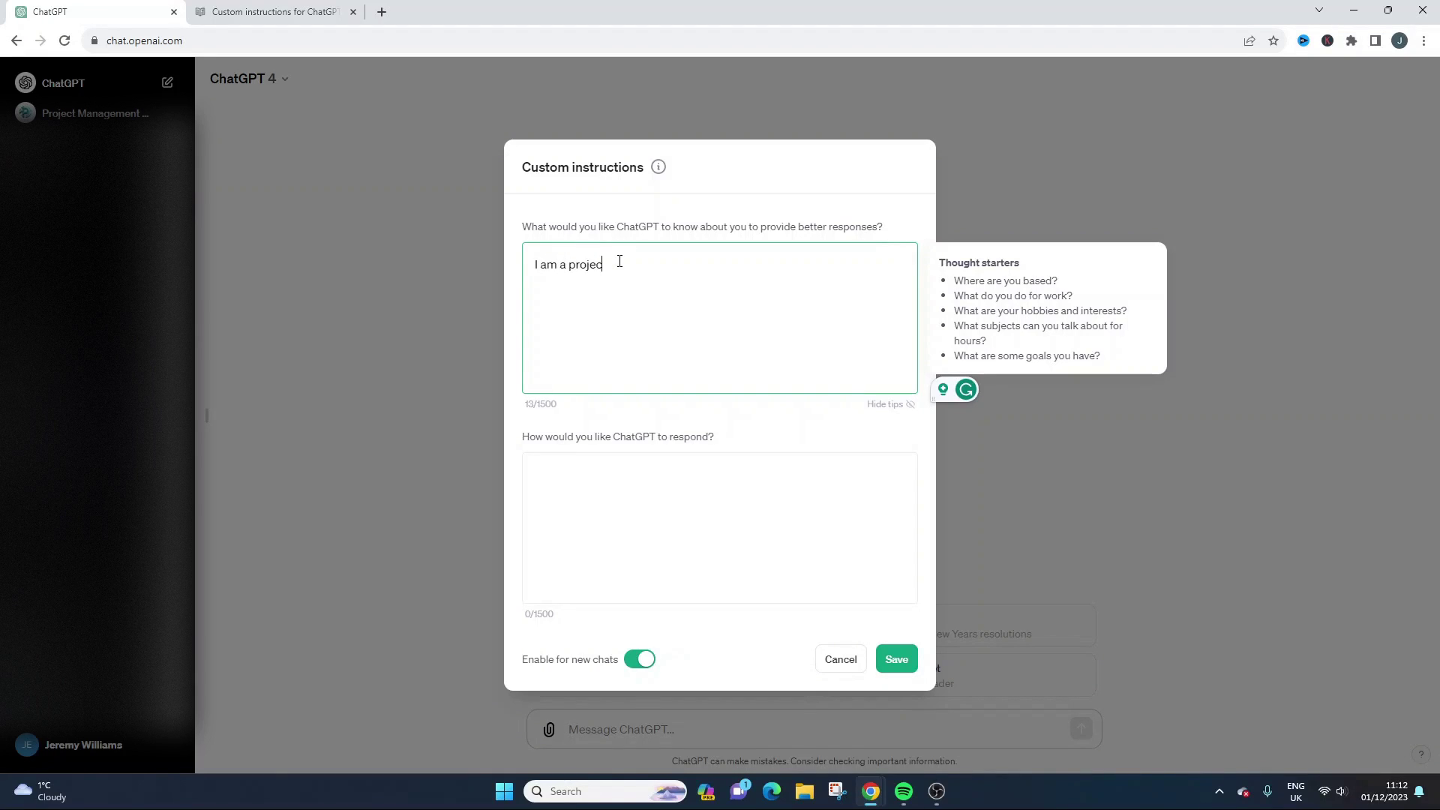
{"action": "type", "text": "t manager, with 12 years ofe"}
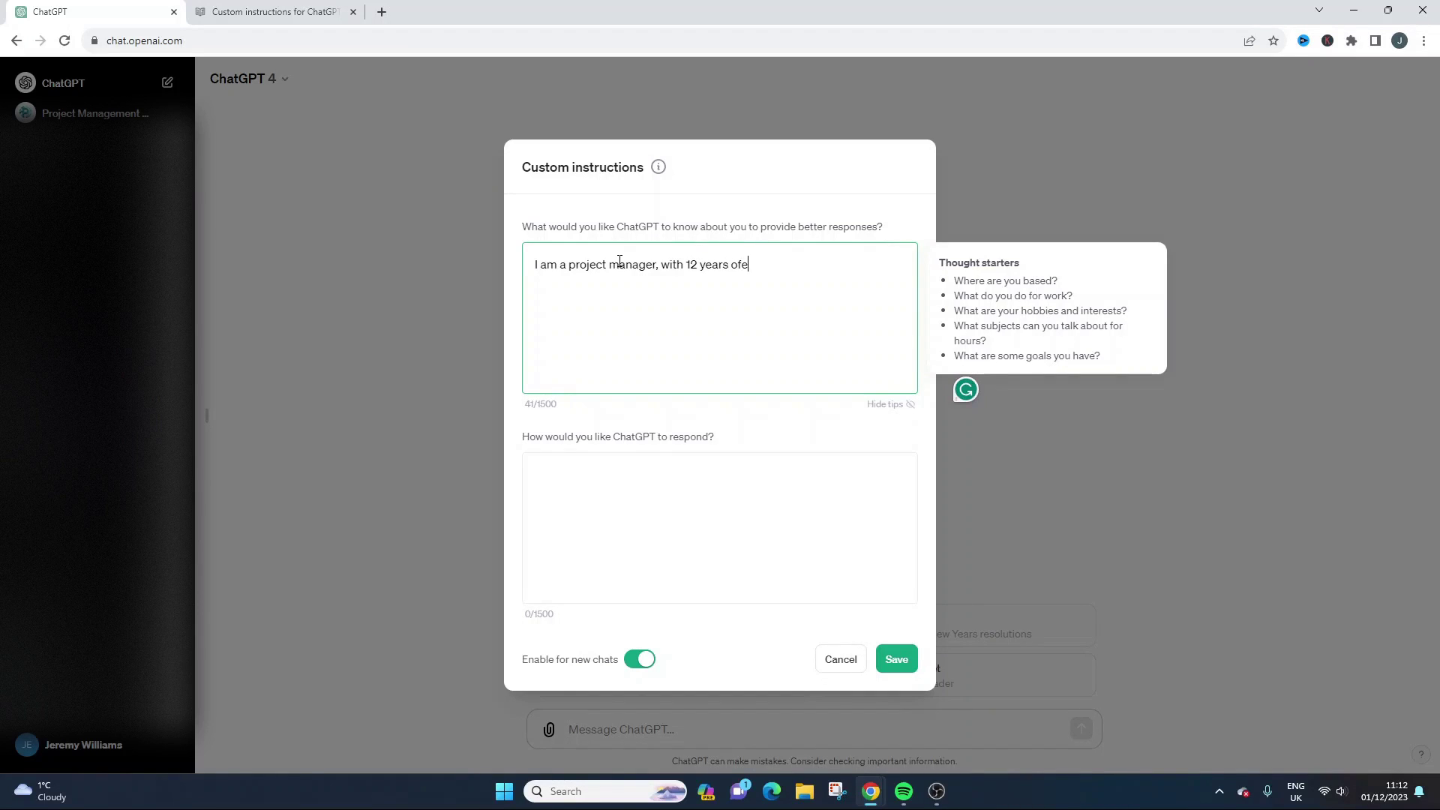
{"action": "key", "text": "BackSpace"}
{"action": "type", "text": "experience, . I work"}
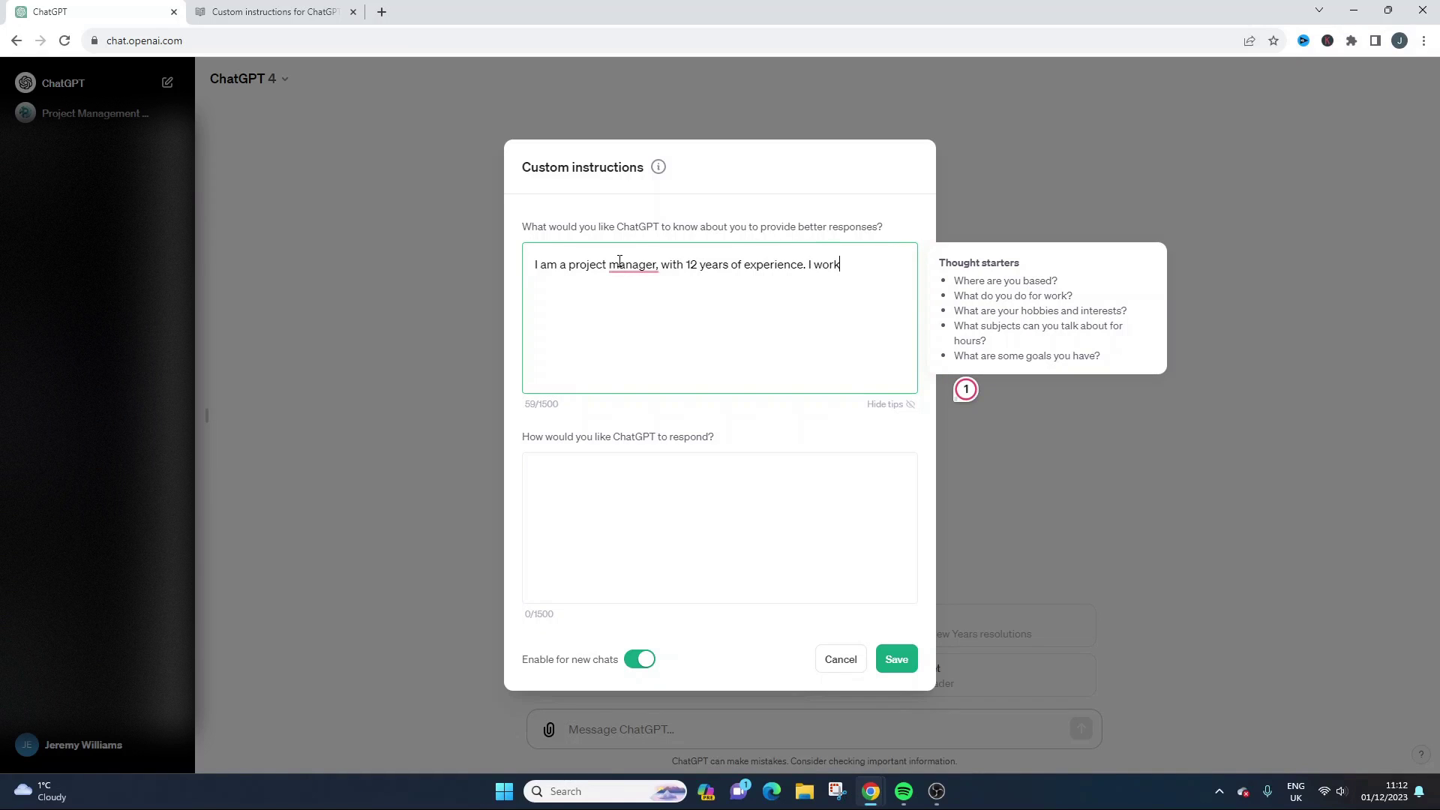
{"action": "type", "text": " for [organization]"}
{"action": "left_click", "coordinate": [690, 264]}
{"action": "key", "text": "BackSpace"}
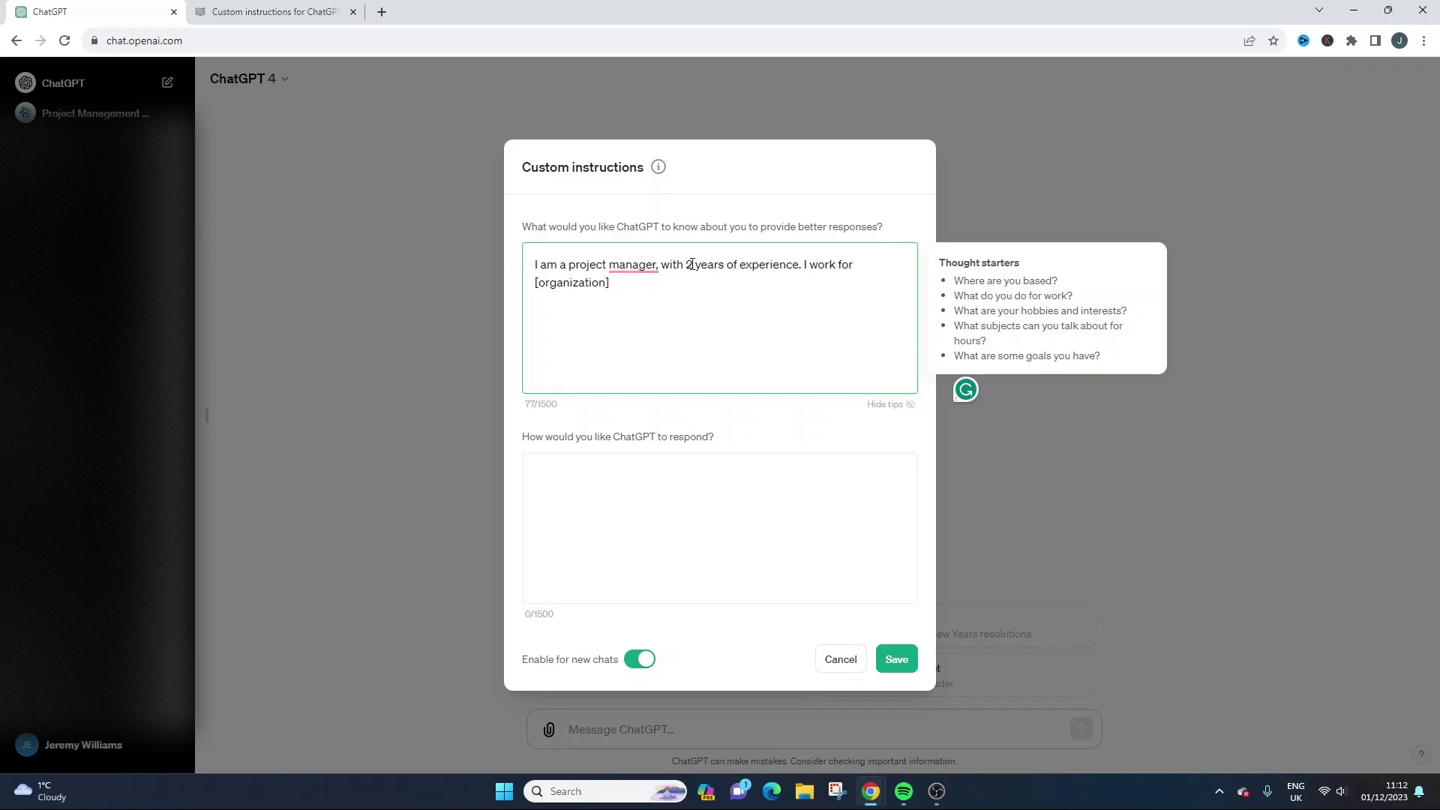
{"action": "key", "text": "Delete"}
{"action": "type", "text": "["}
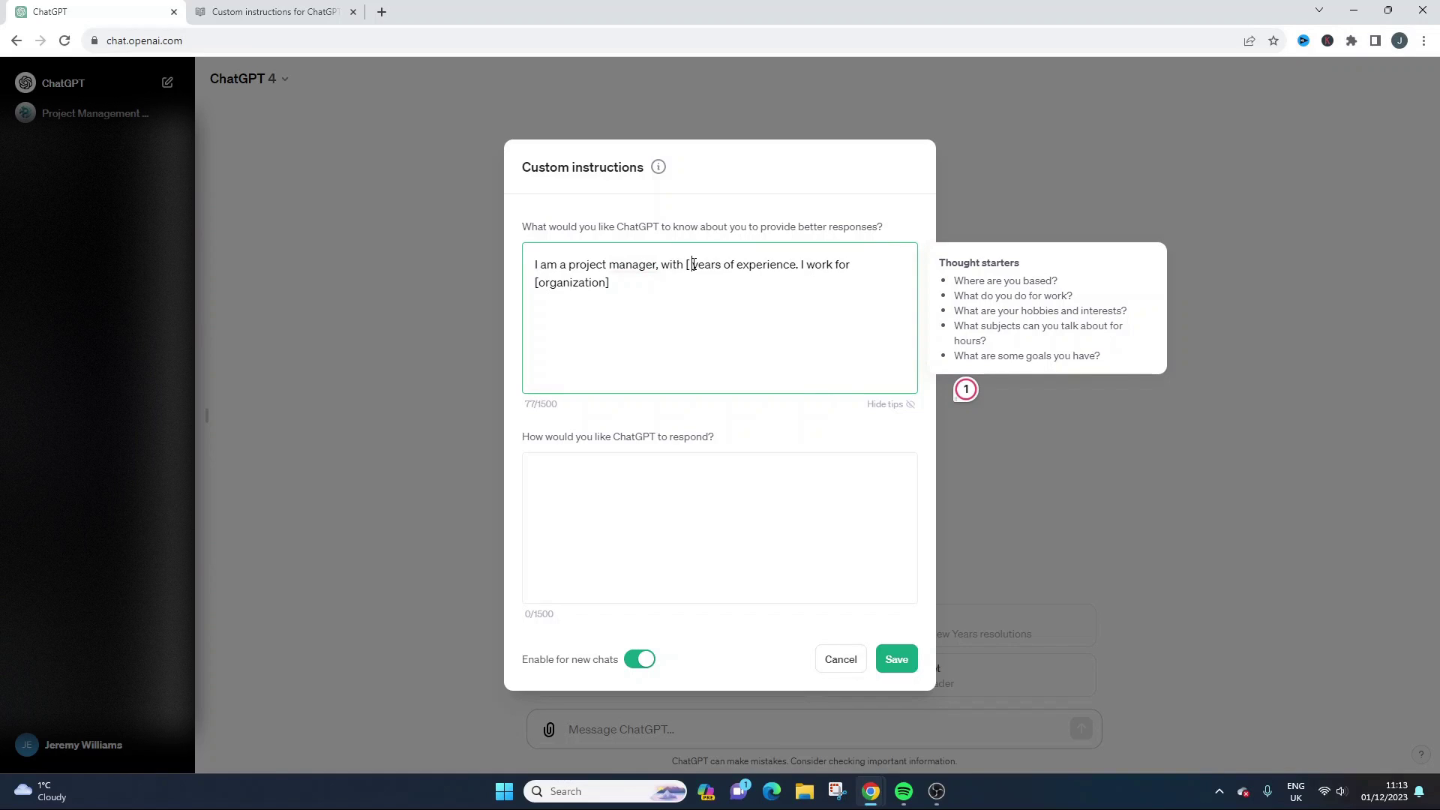
{"action": "type", "text": "]"}
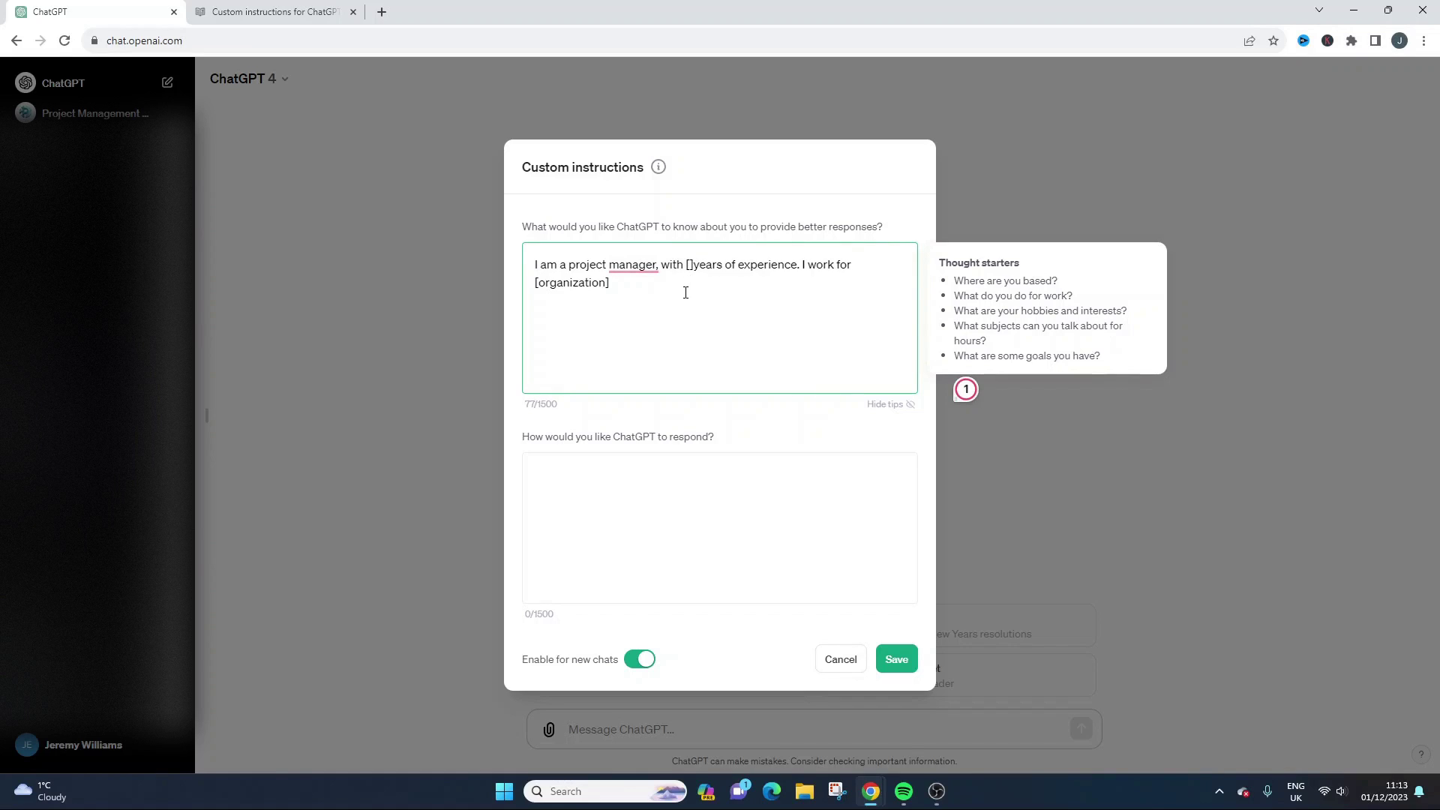
- Drop the comma after 'manager', fill the years brackets with '...', and add the finance-sector sentence
{"action": "triple_click", "coordinate": [685, 291]}
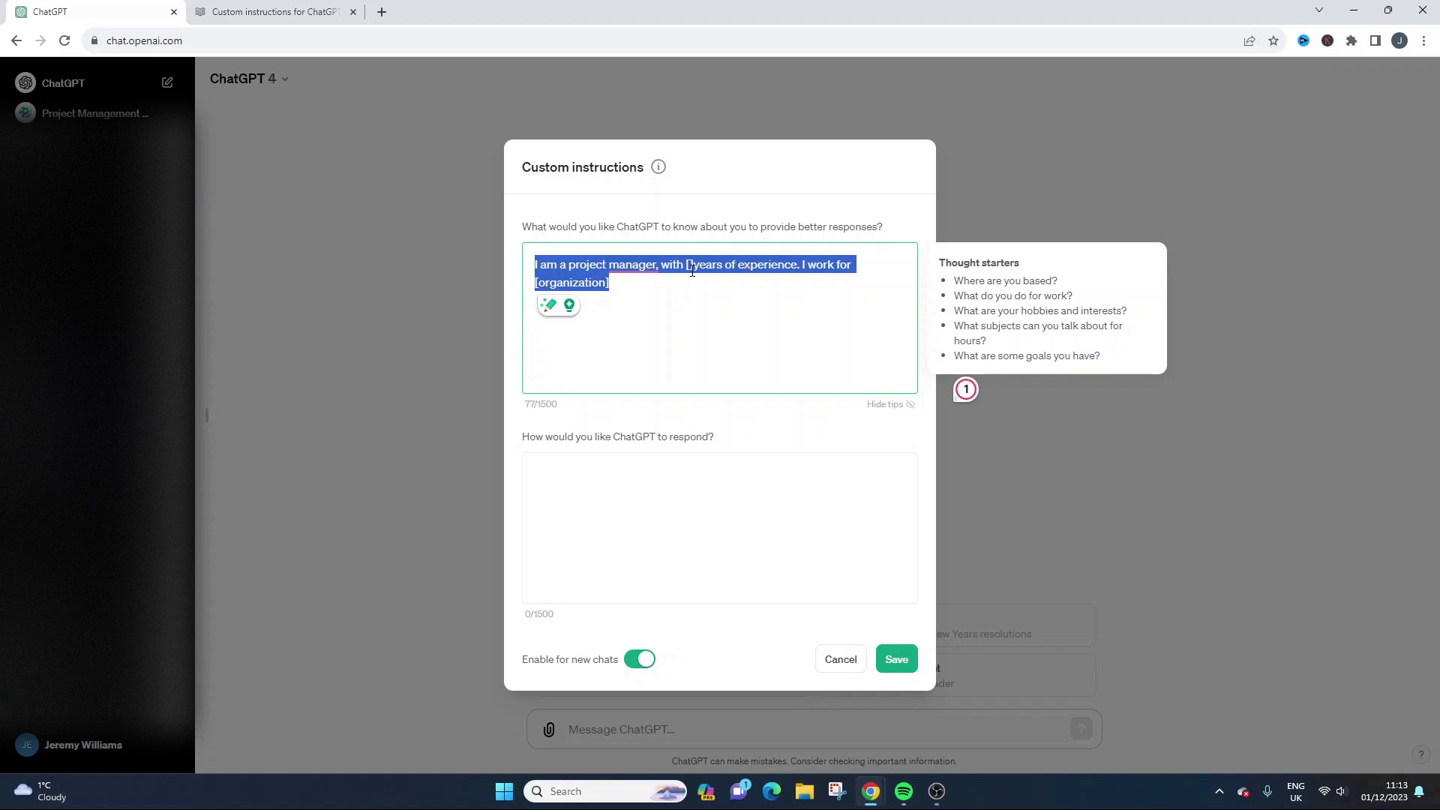
{"action": "left_click", "coordinate": [660, 267]}
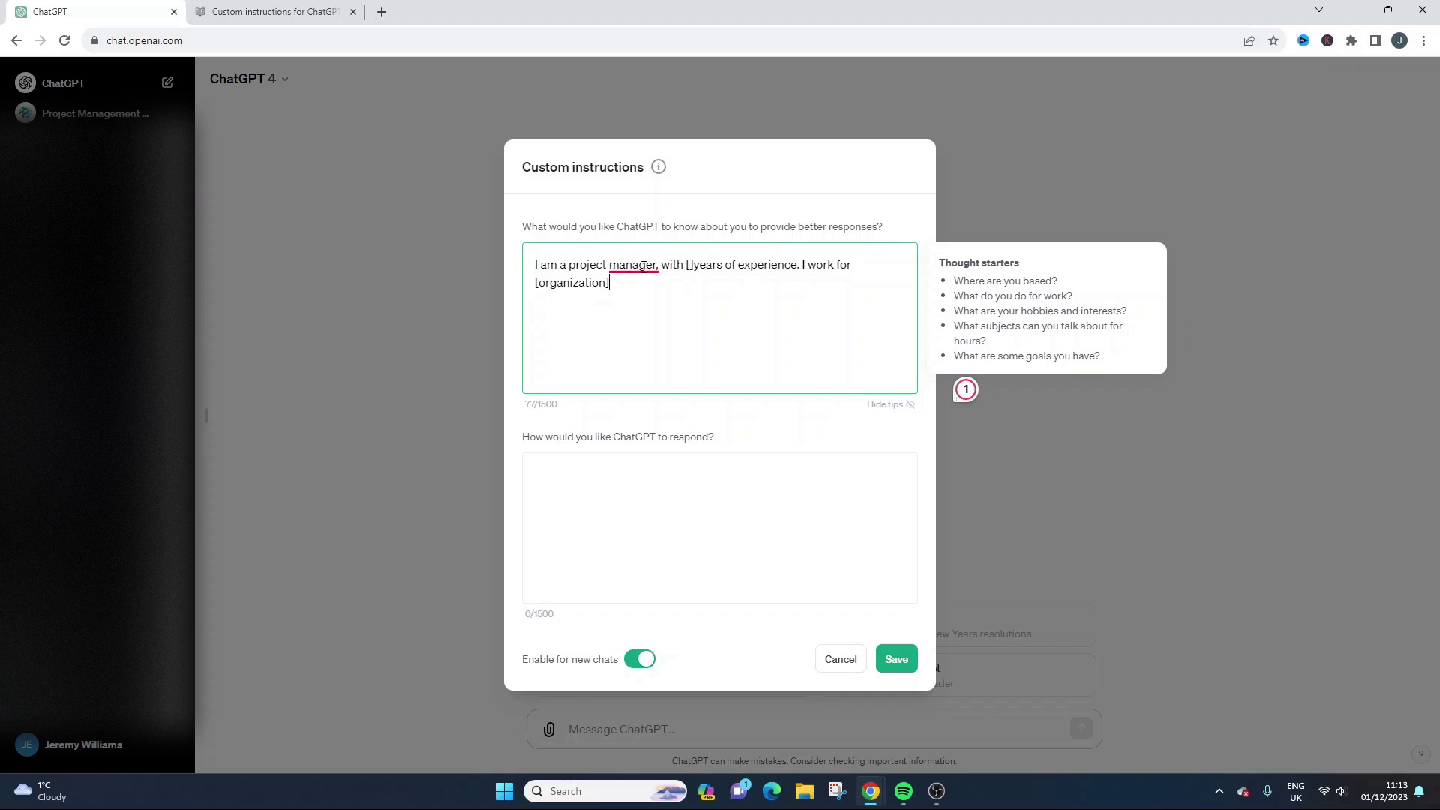
{"action": "key", "text": "BackSpace"}
{"action": "key", "text": "Delete"}
{"action": "left_click", "coordinate": [688, 265]}
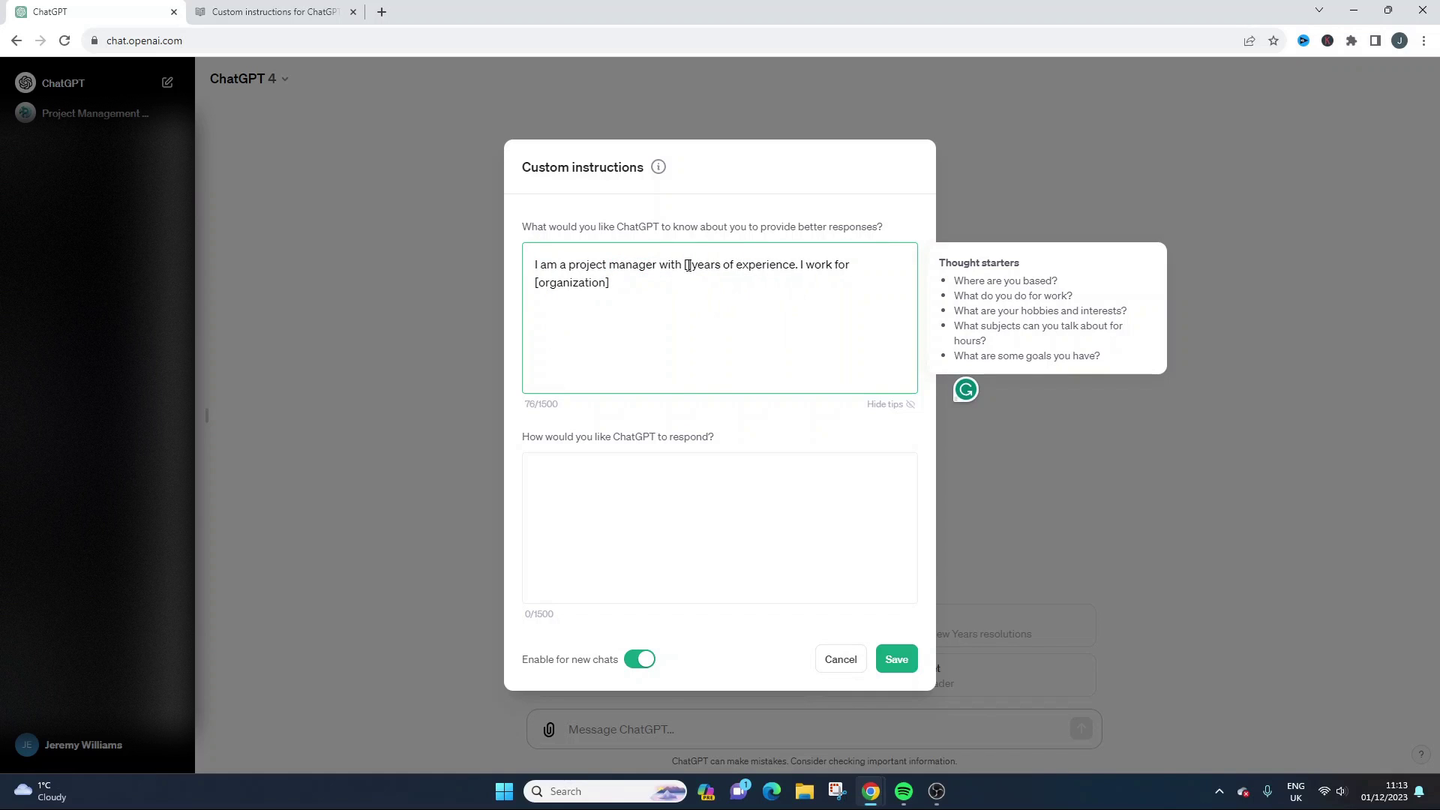
{"action": "type", "text": "..."}
{"action": "key", "text": "Right"}
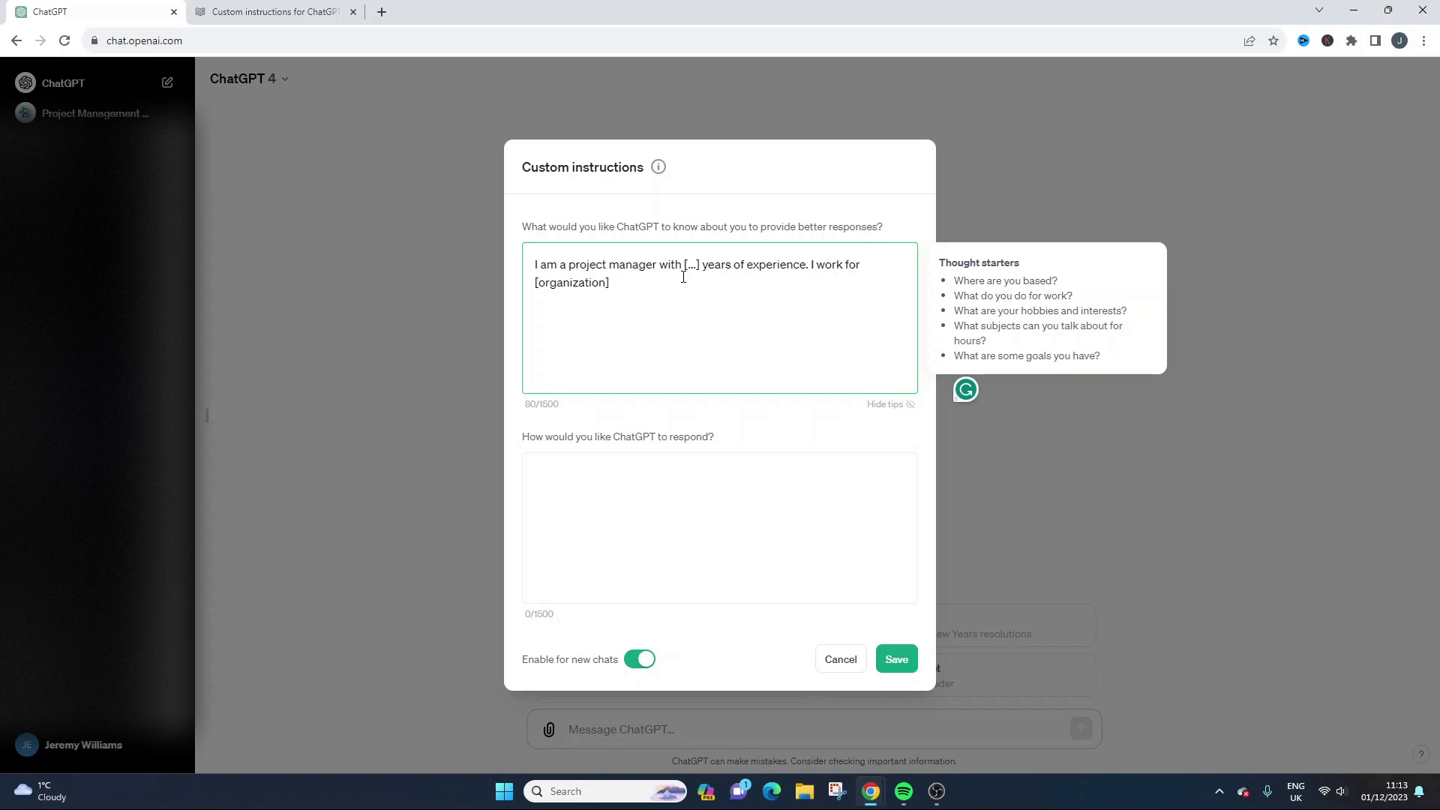
{"action": "type", "text": ". The organization is based in the finance sector"}
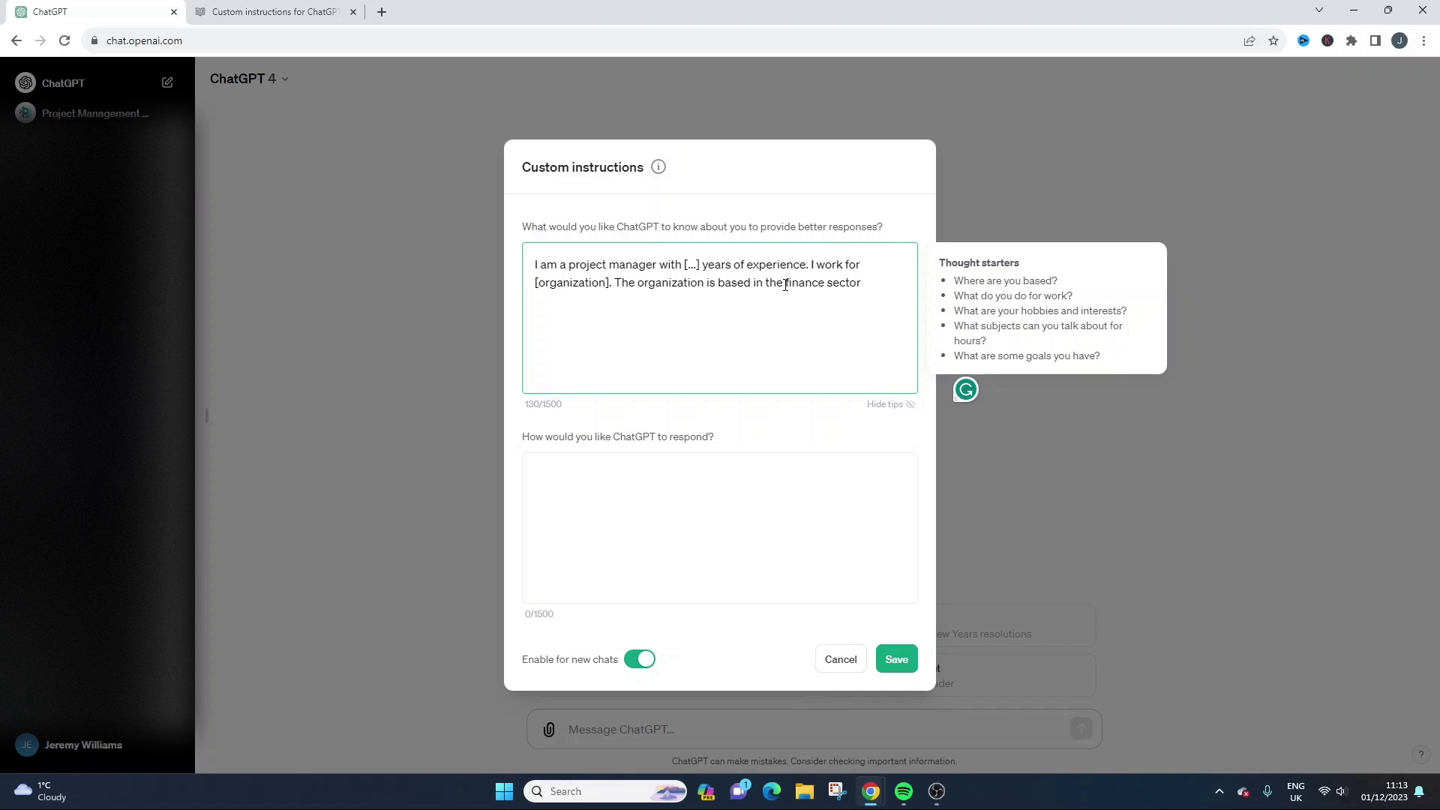
{"action": "type", "text": " ["}
{"action": "type", "text": "]"}
- Add sentences on the [financial products] offering, [...] competitors, a team of 6 project managers, and the [...] program
{"action": "left_click", "coordinate": [600, 282]}
{"action": "key", "text": "Left"}
{"action": "key", "text": "Left"}
{"action": "left_click", "coordinate": [868, 281]}
{"action": "type", "text": ". Our main service off"}
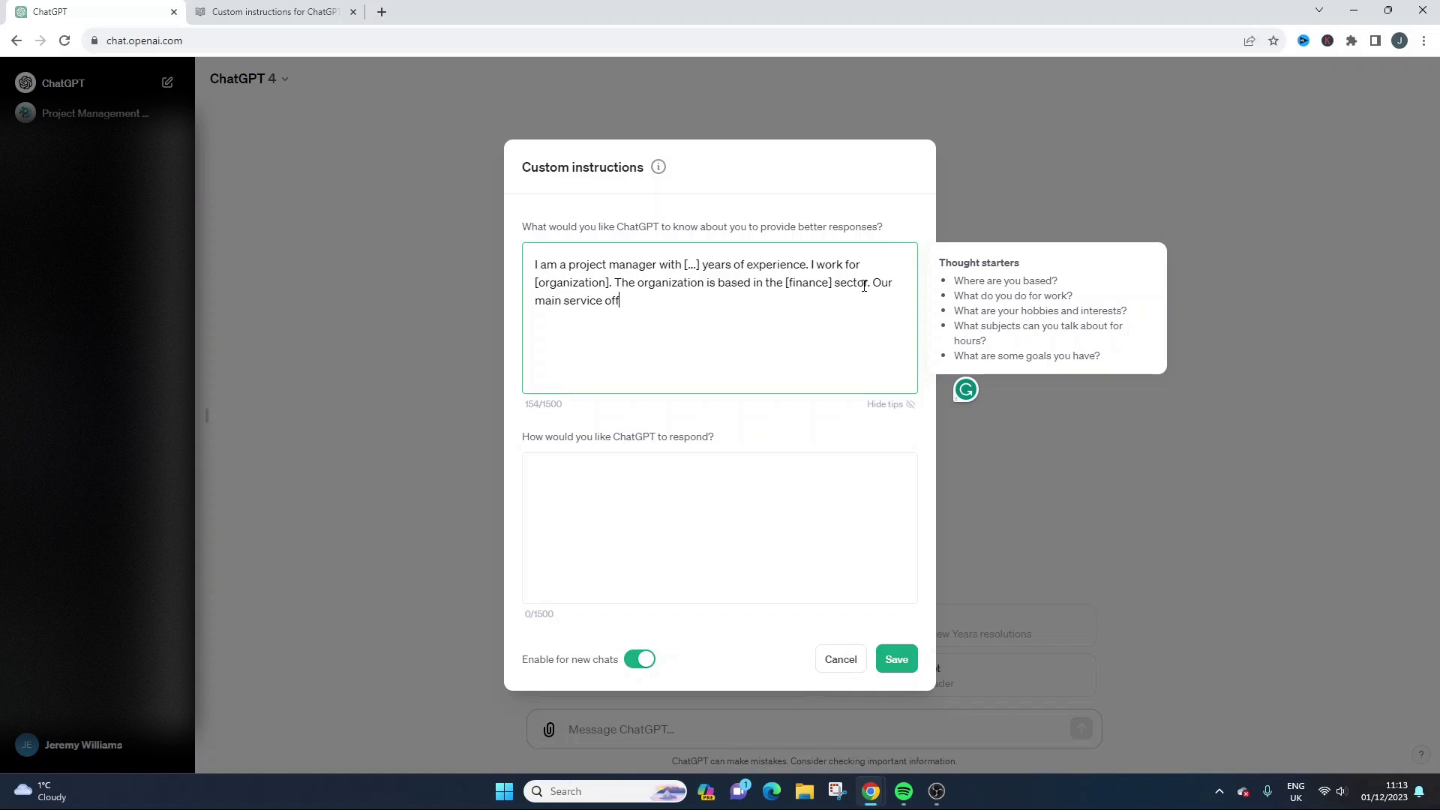
{"action": "type", "text": "ering is [financial produc"}
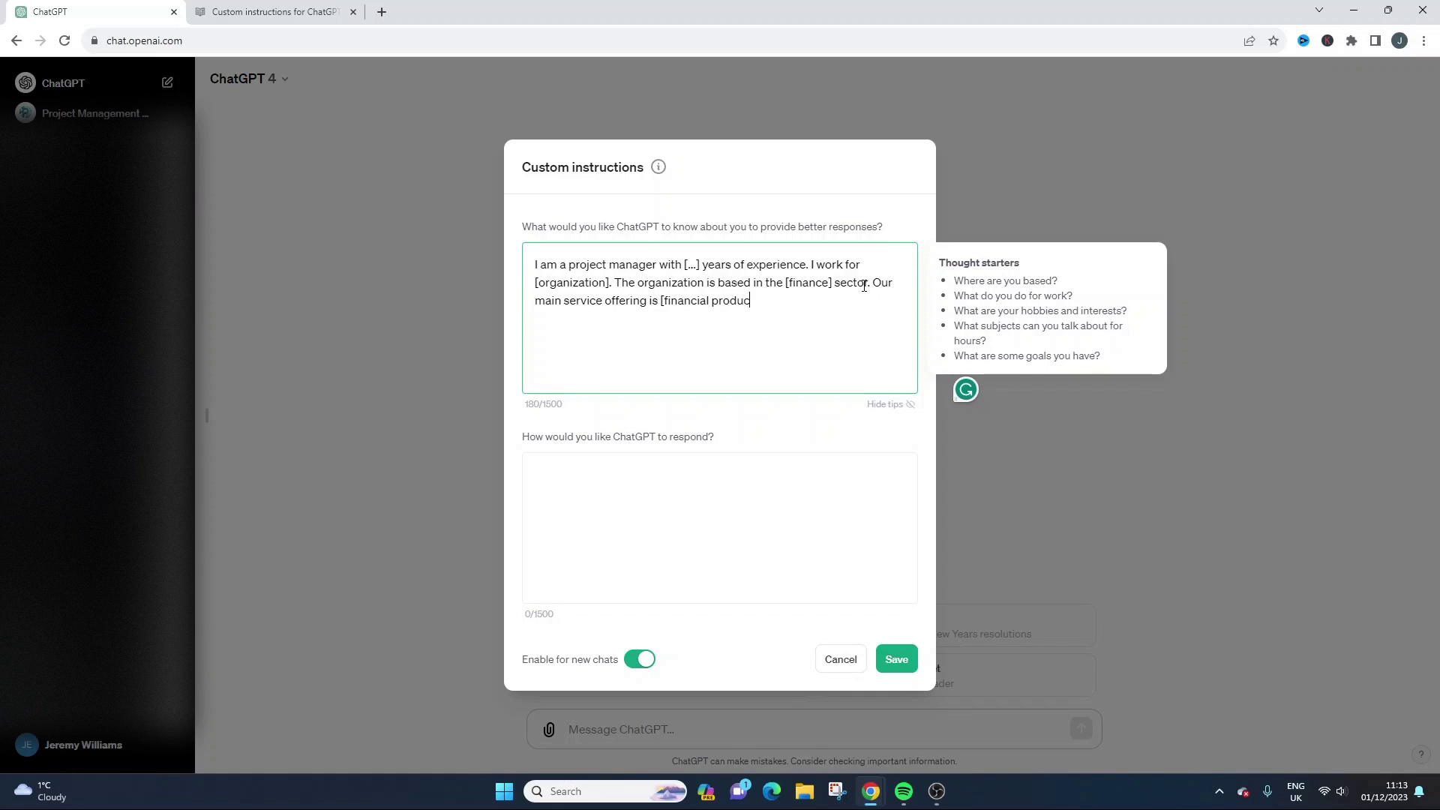
{"action": "type", "text": "ts]. Our "}
{"action": "type", "text": "mai"}
{"action": "type", "text": "n competitors a"}
{"action": "type", "text": "re [...]"}
{"action": "type", "text": "]"}
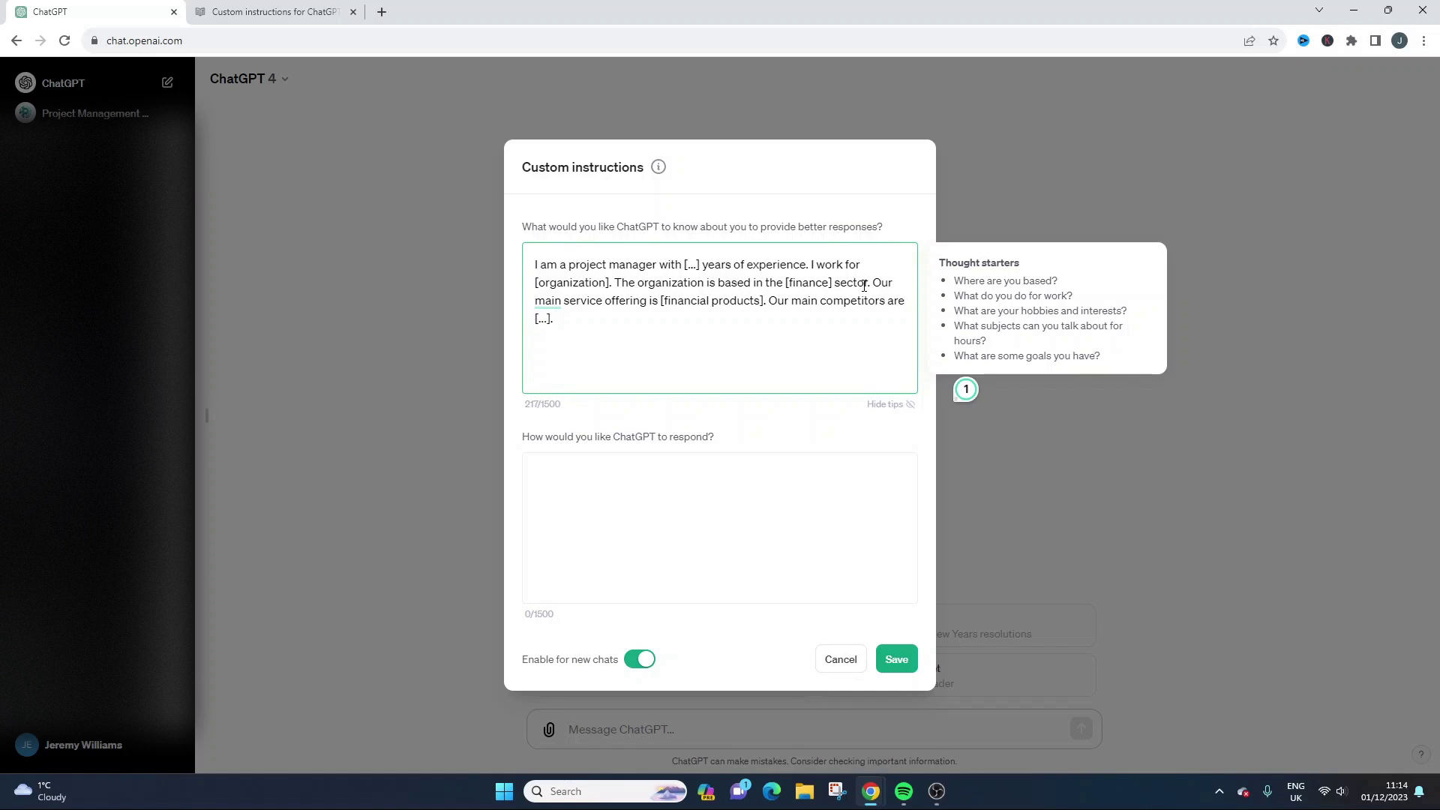
{"action": "type", "text": ". I work in a team of 6 fellow project manag"}
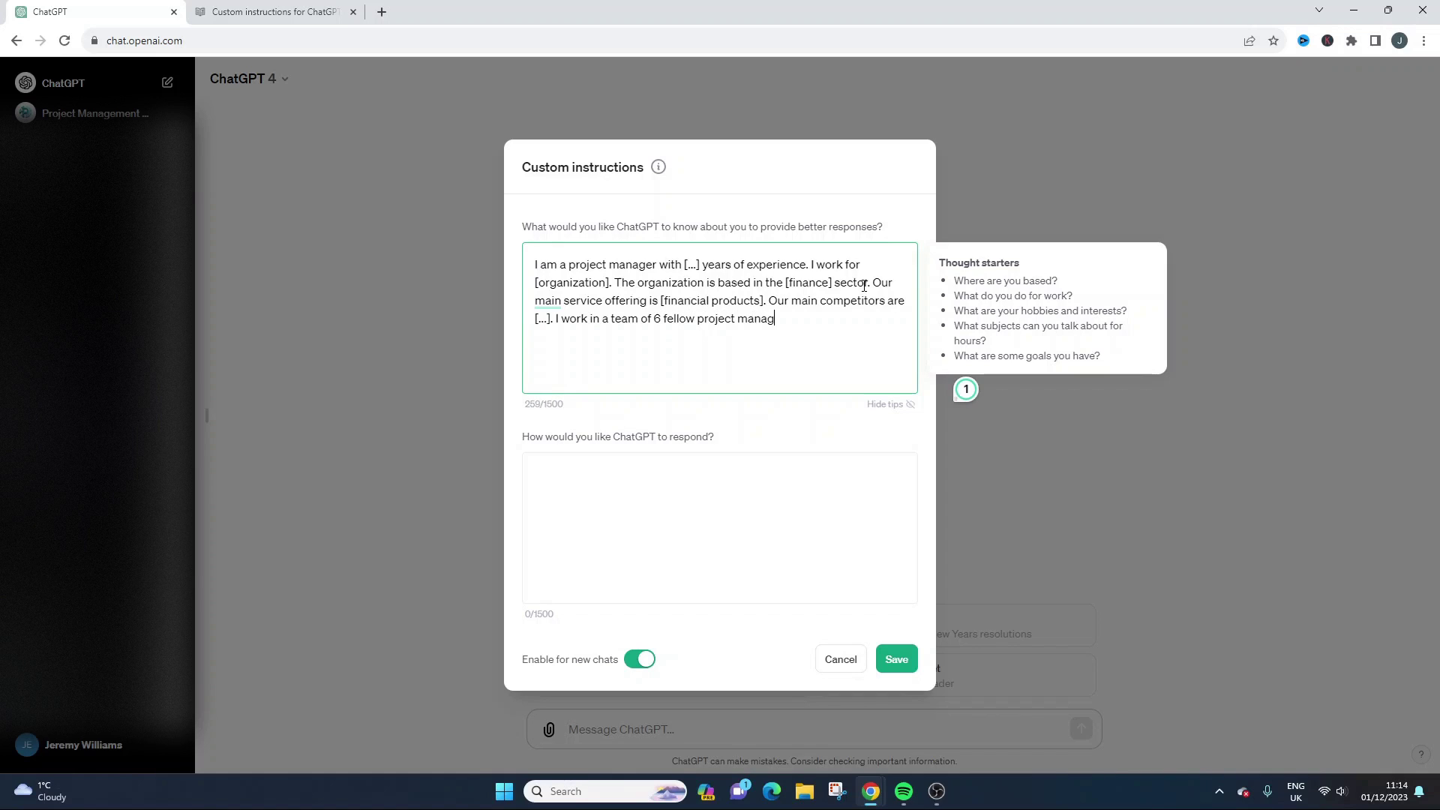
{"action": "type", "text": "ers, the overarching program is"}
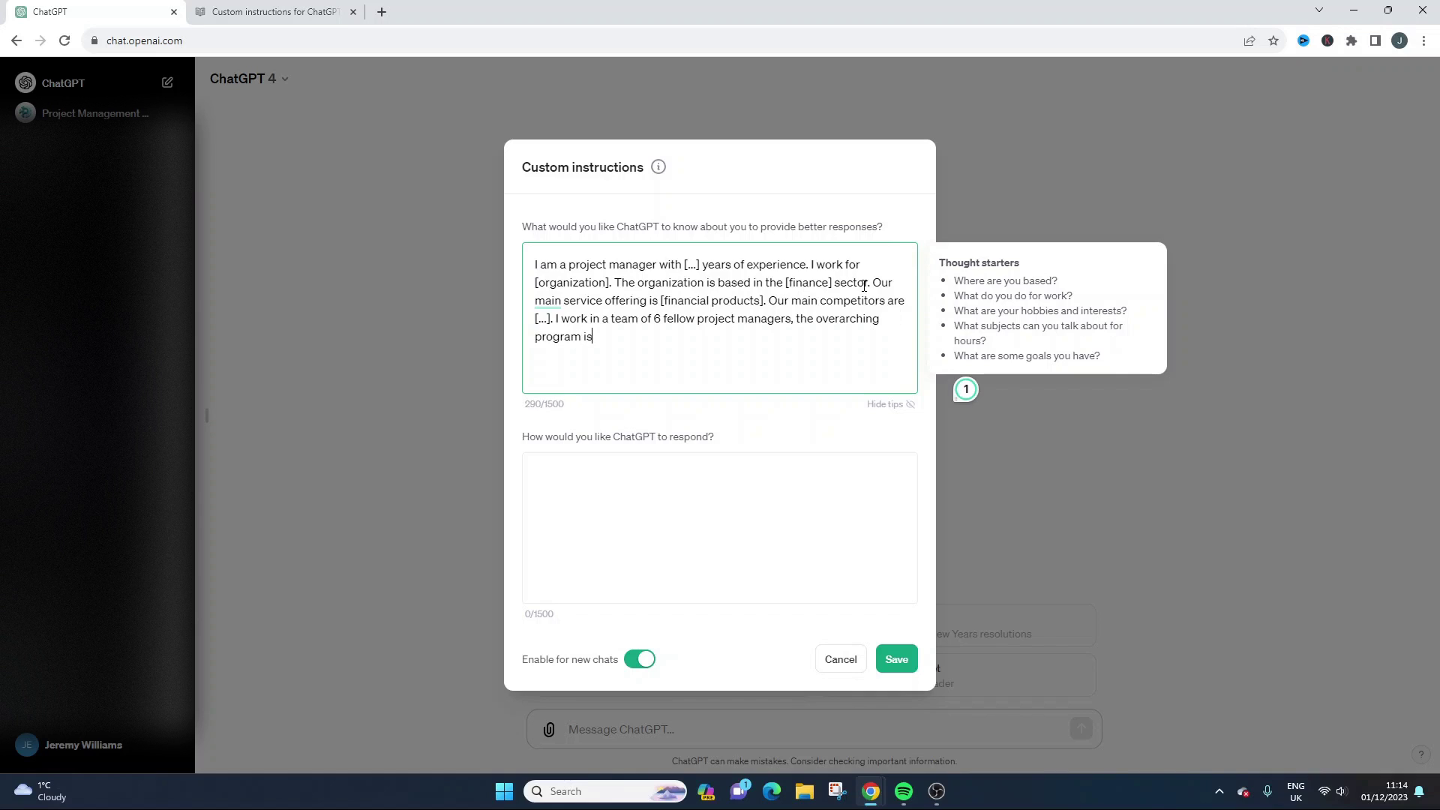
{"action": "type", "text": "..."}
{"action": "key", "text": "BackSpace"}
{"action": "key", "text": "BackSpace"}
{"action": "key", "text": "BackSpace"}
{"action": "type", "text": "[...]"}
{"action": "key", "text": "ctrl+a"}
- Accept the suggested semicolon and end the sentence with a period
{"action": "left_click", "coordinate": [663, 336]}
{"action": "mouse_move", "coordinate": [801, 321]}
{"action": "left_click", "coordinate": [808, 354]}
{"action": "type", "text": "."}
- Add sentences on Waterfall methodology, prince2 and PMP qualifications, and following PMI (Project Management Institute) principles
{"action": "type", "text": "I work with a Waterfall project management methodology. I have"}
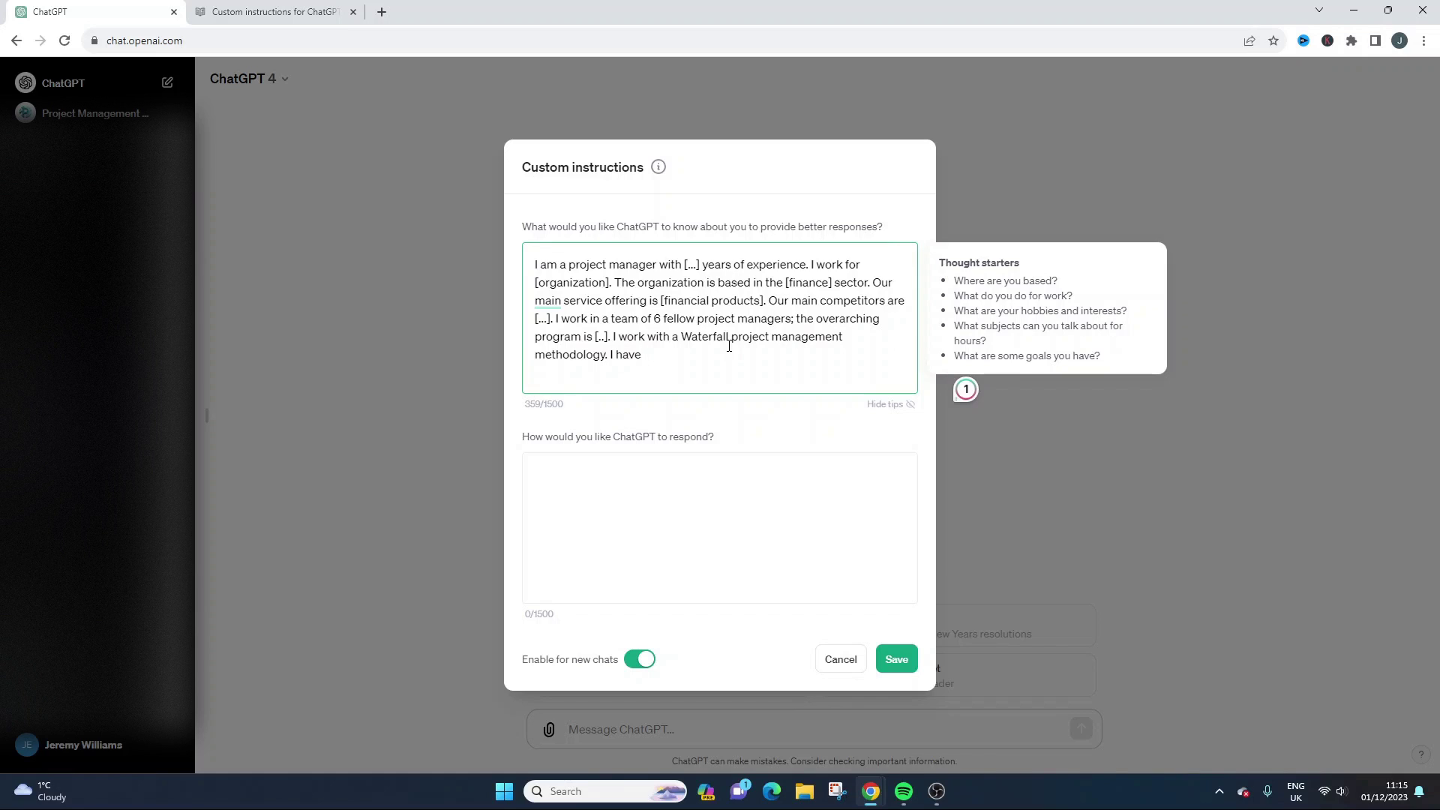
{"action": "type", "text": " qualifications in pricne"}
{"action": "key", "text": "BackSpace"}
{"action": "key", "text": "BackSpace"}
{"action": "key", "text": "BackSpace"}
{"action": "type", "text": "nce2 and PMP"}
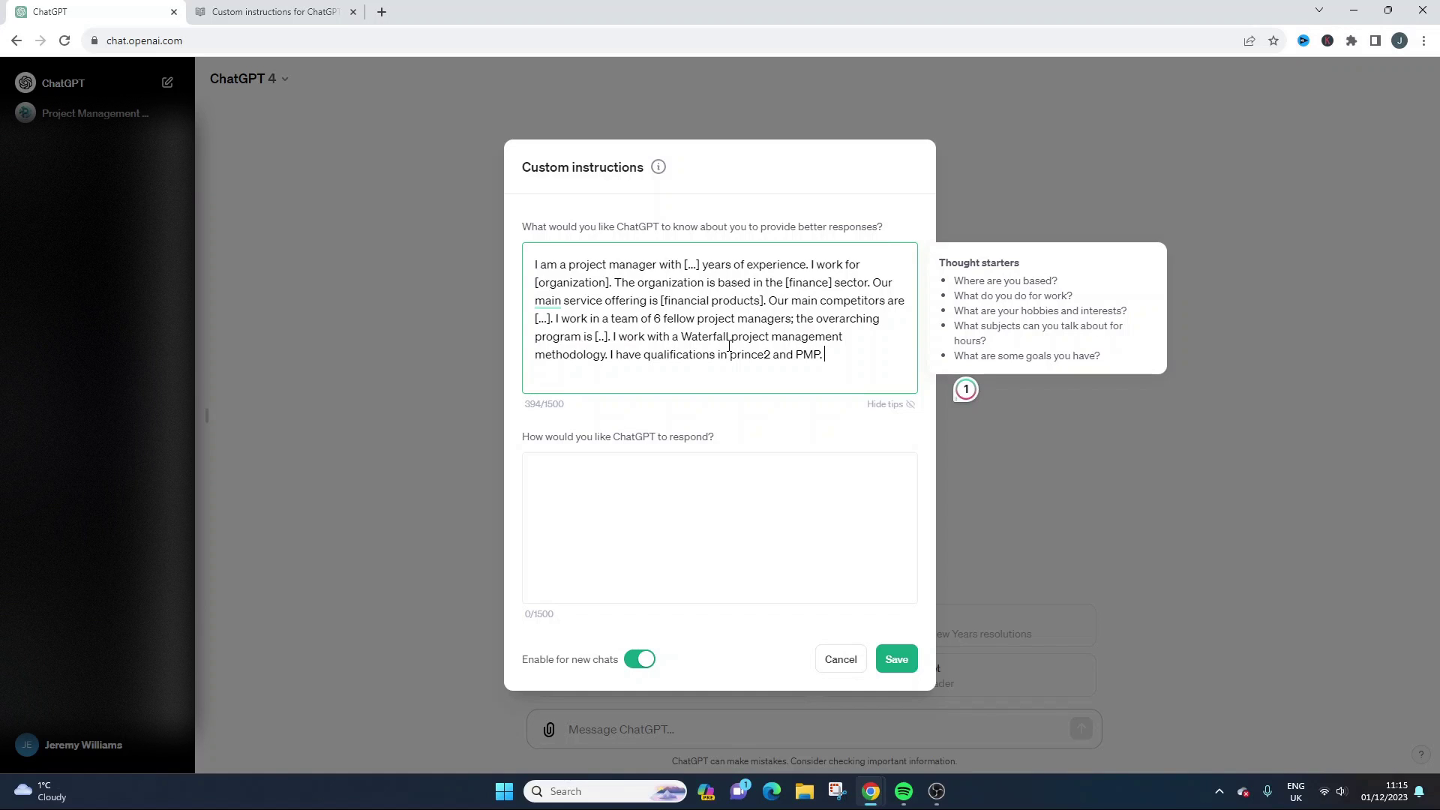
{"action": "type", "text": ". I operate only with the pirn"}
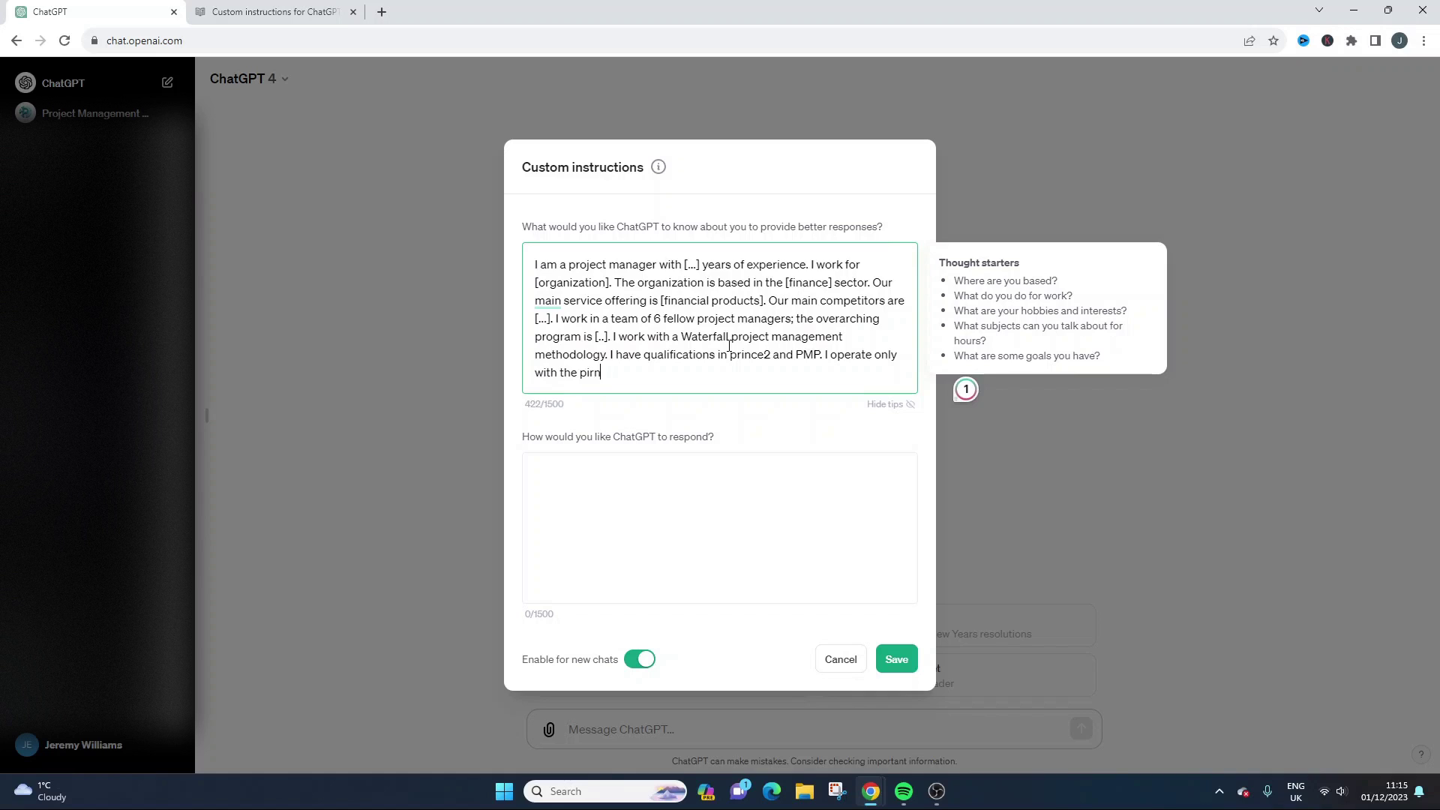
{"action": "key", "text": "BackSpace"}
{"action": "key", "text": "BackSpace"}
{"action": "key", "text": "BackSpace"}
{"action": "type", "text": "rinciples set out by PMI (Projec"}
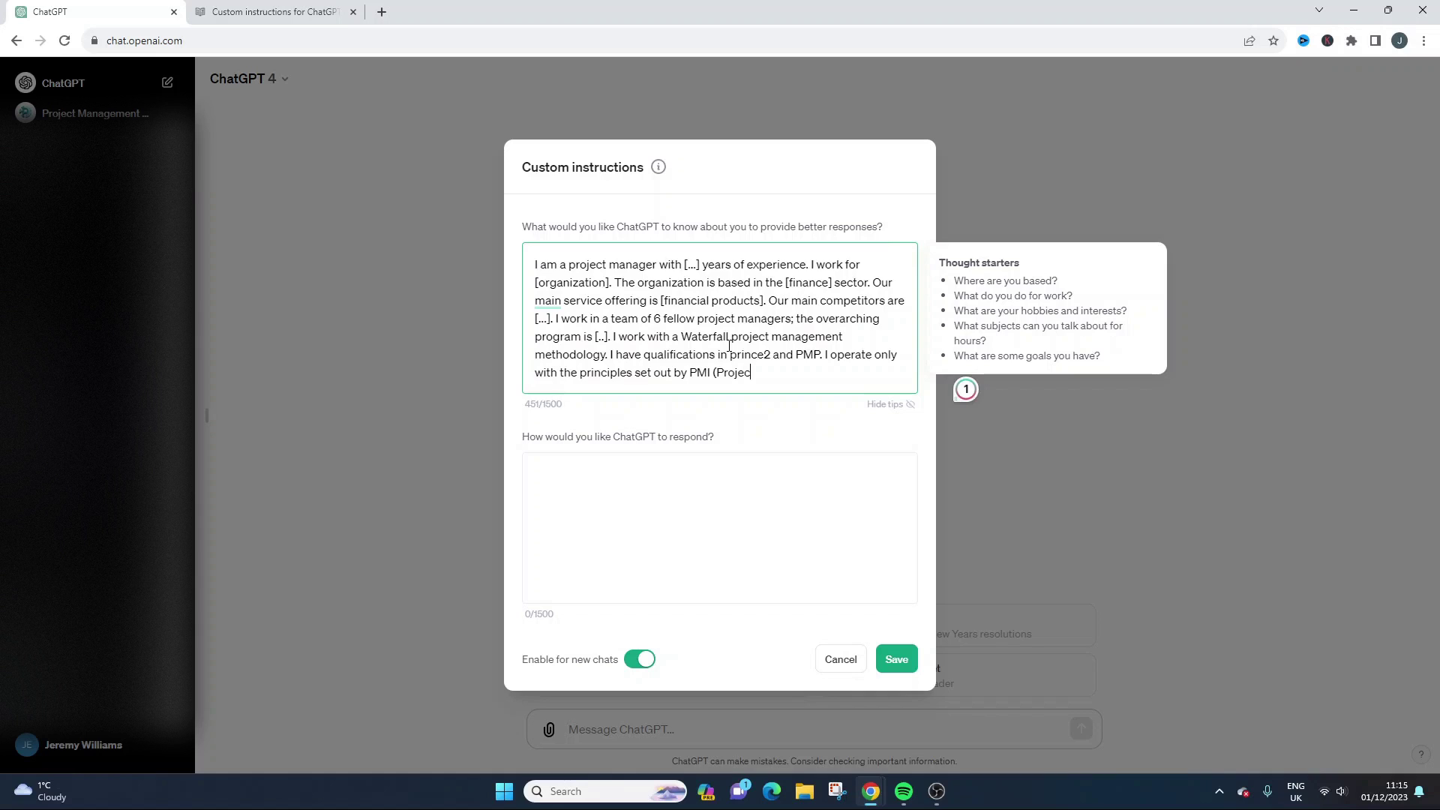
{"action": "type", "text": "t Magement Insit"}
{"action": "key", "text": "BackSpace"}
{"action": "type", "text": "situte)"}
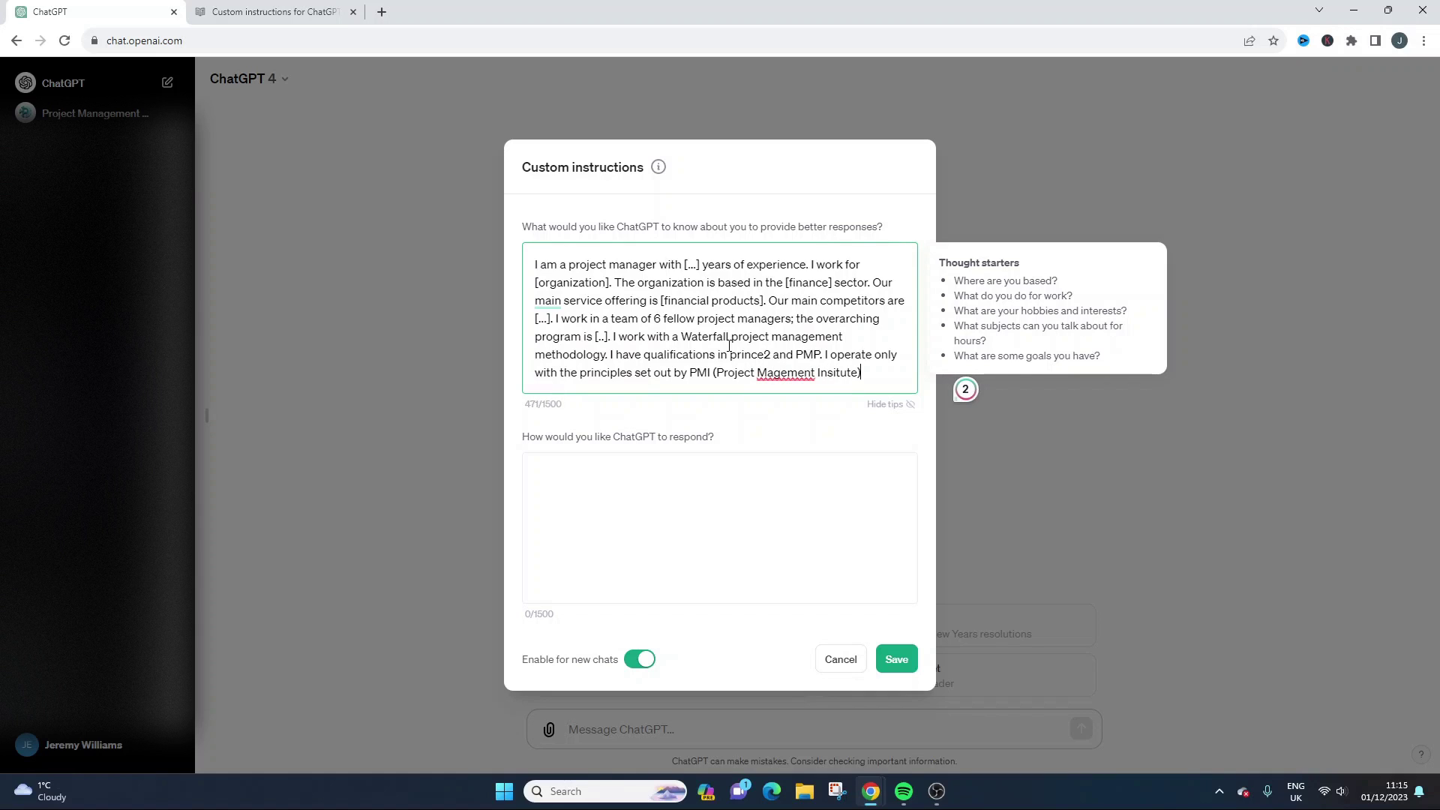
- Correct 'Magement' and 'Insitute' from spelling suggestions and accept the suggested rewrite of the sentence ending
{"action": "right_click", "coordinate": [780, 375]}
{"action": "left_click", "coordinate": [801, 418]}
{"action": "right_click", "coordinate": [852, 375]}
{"action": "left_click", "coordinate": [893, 393]}
{"action": "left_click", "coordinate": [634, 354]}
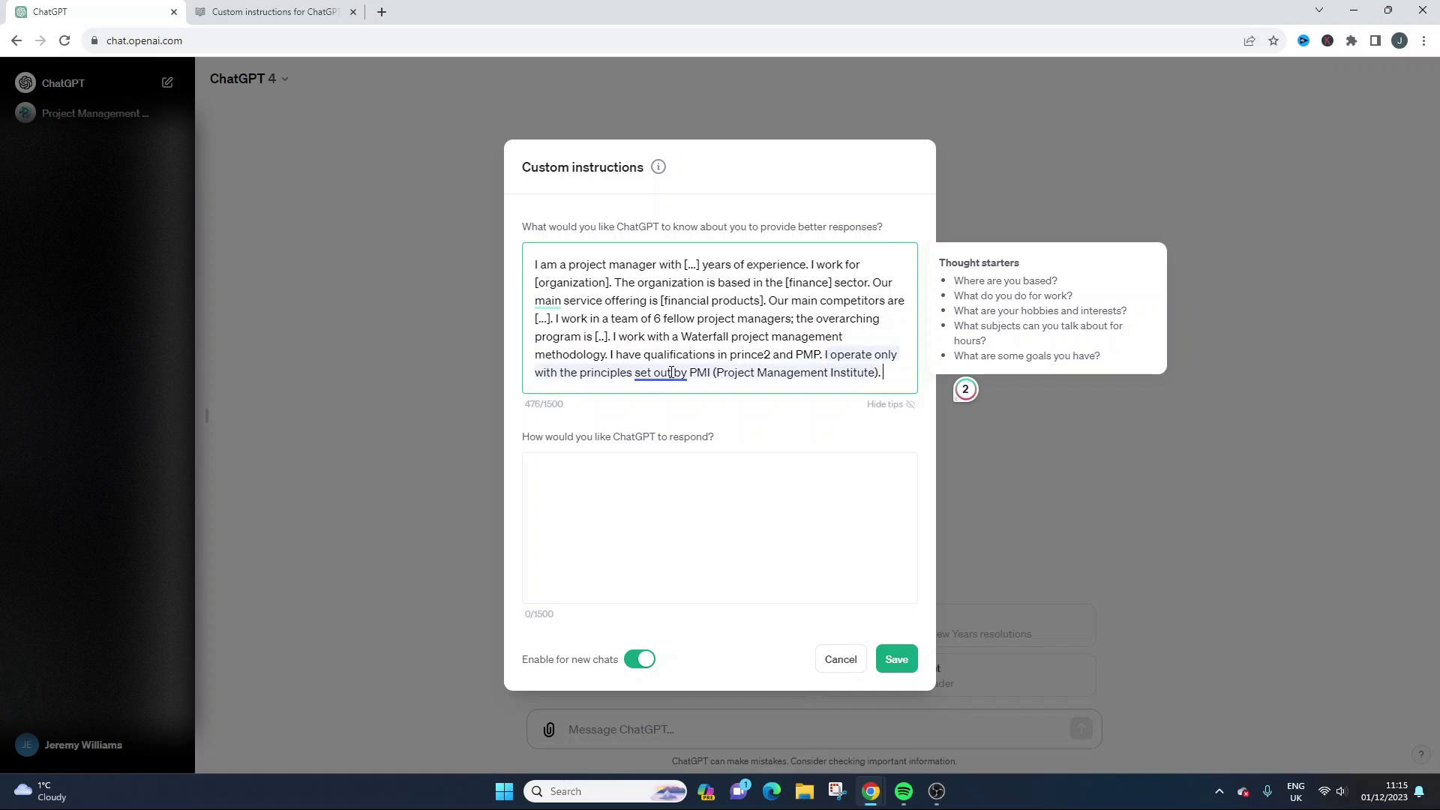
{"action": "mouse_move", "coordinate": [660, 375]}
{"action": "left_click", "coordinate": [685, 414]}
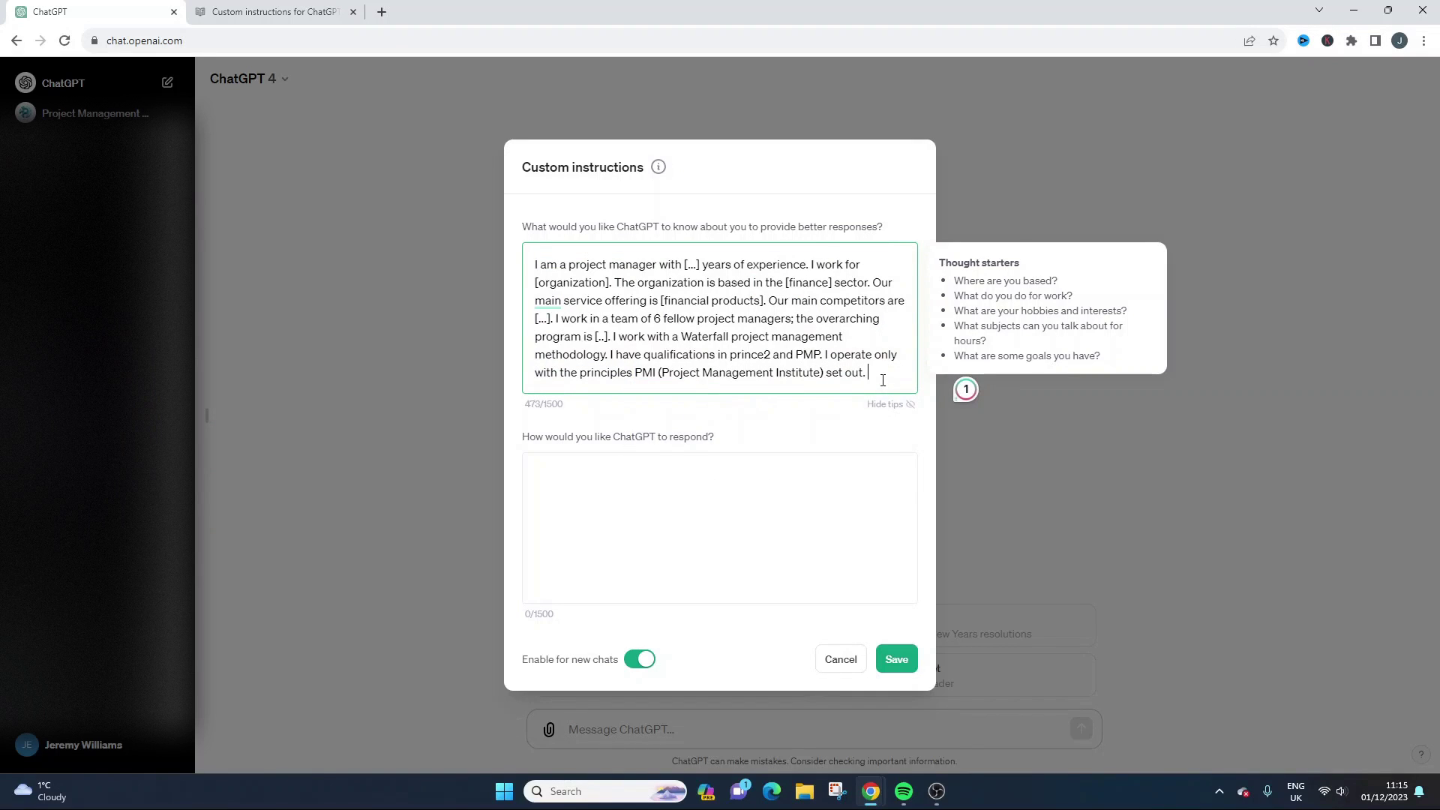
{"action": "left_click", "coordinate": [582, 472]}
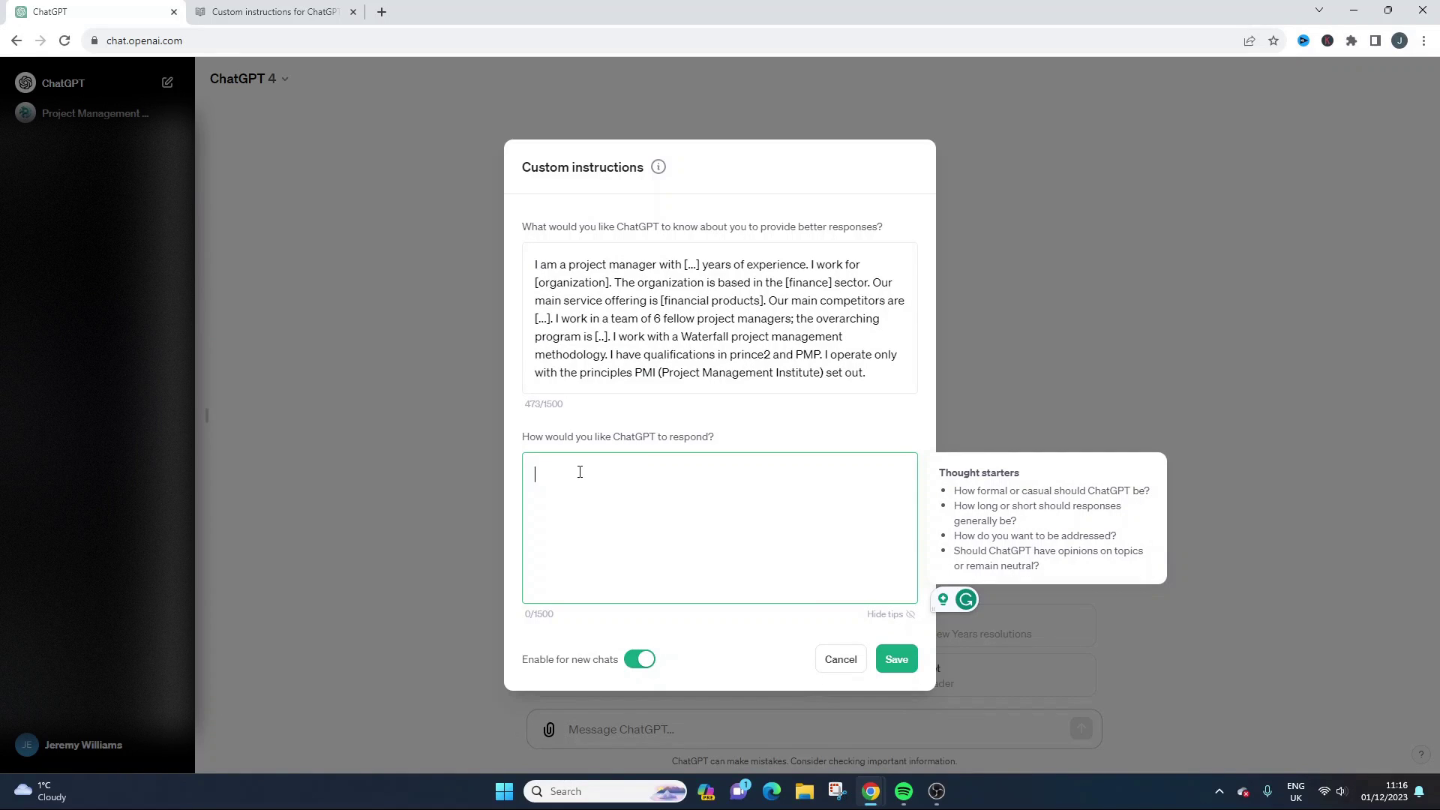
- Ask for responses in a formal, professional tone, detailed yet simple to understand
{"action": "type", "text": "I woul"}
{"action": "key", "text": "BackSpace"}
{"action": "key", "text": "BackSpace"}
{"action": "type", "text": "uld like all "}
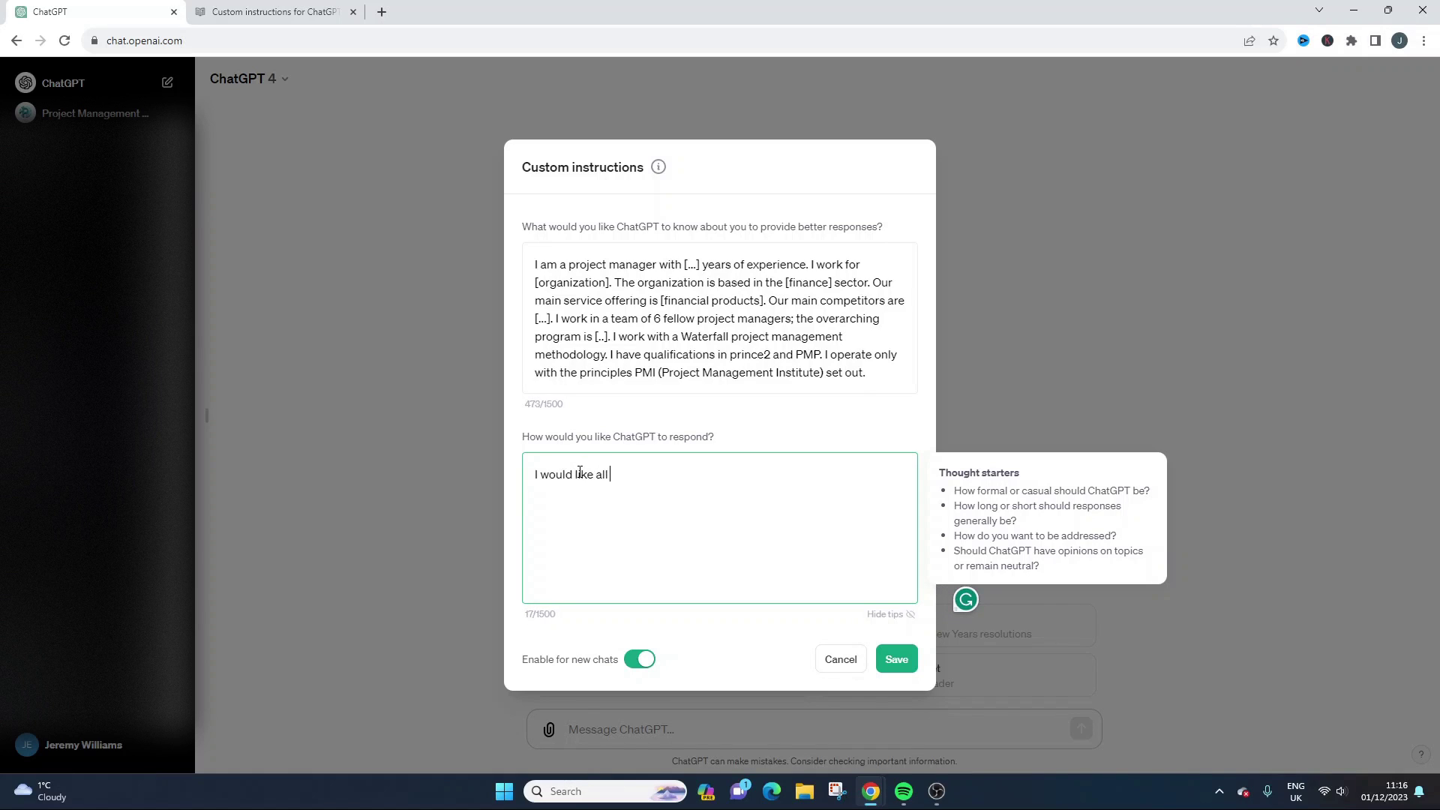
{"action": "type", "text": "responses to be in a formal, profe"}
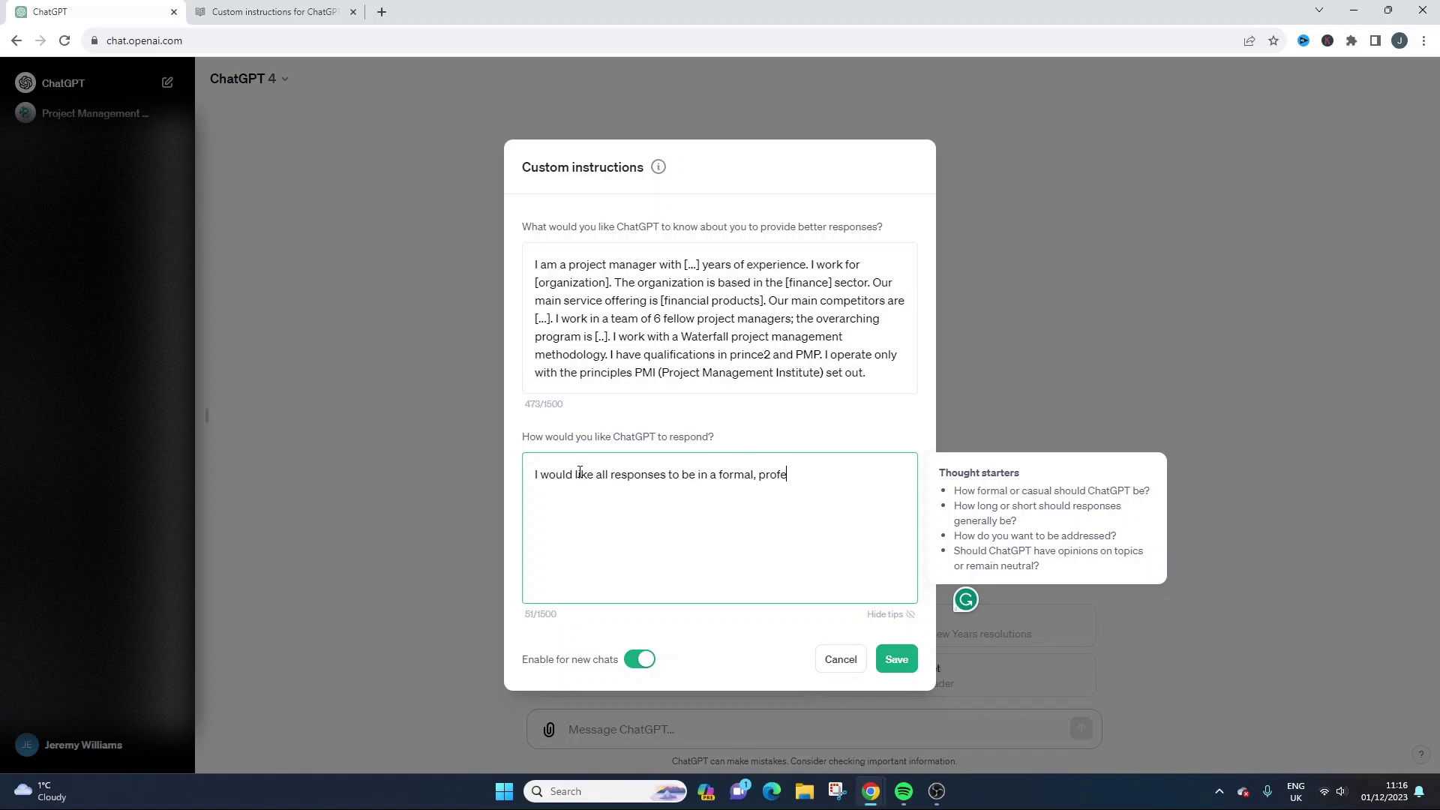
{"action": "type", "text": "ssional tone. I would liike"}
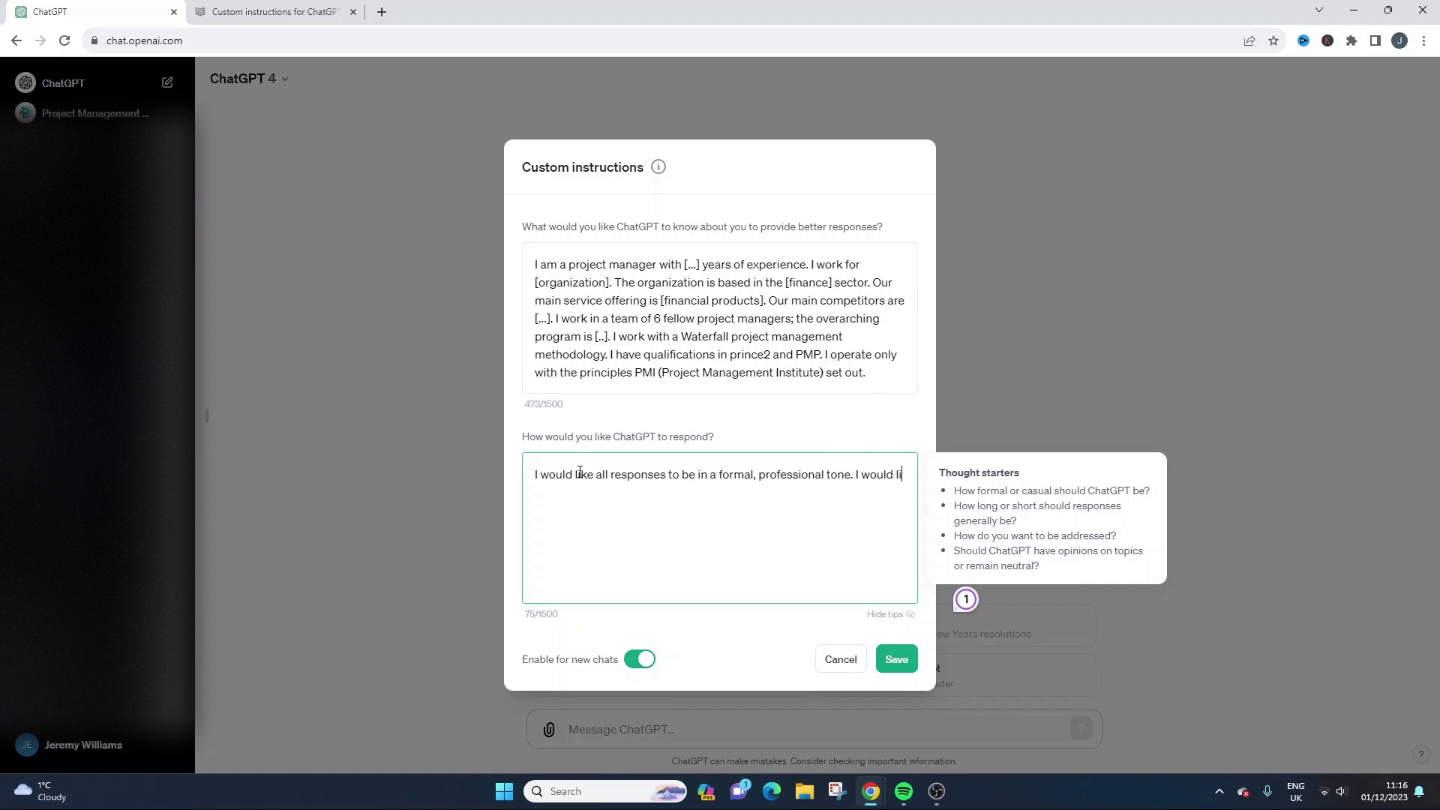
{"action": "key", "text": "BackSpace"}
{"action": "key", "text": "BackSpace"}
{"action": "type", "text": "ke responses to be"}
{"action": "type", "text": "etailed"}
{"action": "key", "text": "BackSpace"}
{"action": "key", "text": "BackSpace"}
{"action": "key", "text": "BackSpace"}
{"action": "key", "text": "BackSpace"}
{"action": "key", "text": "BackSpace"}
{"action": "key", "text": "BackSpace"}
{"action": "key", "text": "BackSpace"}
{"action": "type", "text": "detailed yet simple to understnad."}
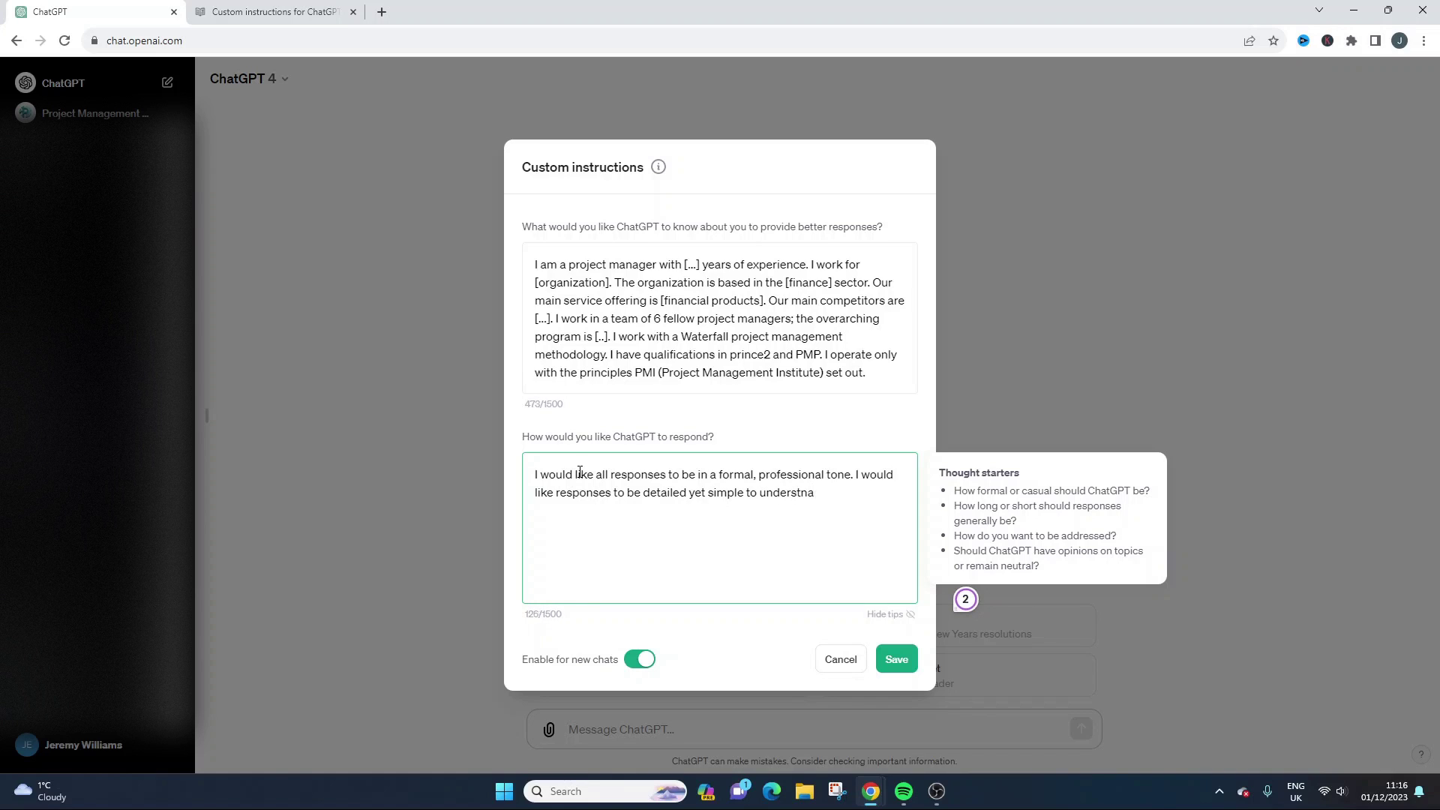
{"action": "key", "text": "BackSpace"}
{"action": "key", "text": "BackSpace"}
- Request one-or-two-line sentences, being addressed as Mr Project Manager, and neutrality, correcting 'nuetral' to 'neutral'
{"action": "type", "text": "and. Keep sen"}
{"action": "type", "text": "tences "}
{"action": "type", "text": "short, at on"}
{"action": "type", "text": "e or two lines"}
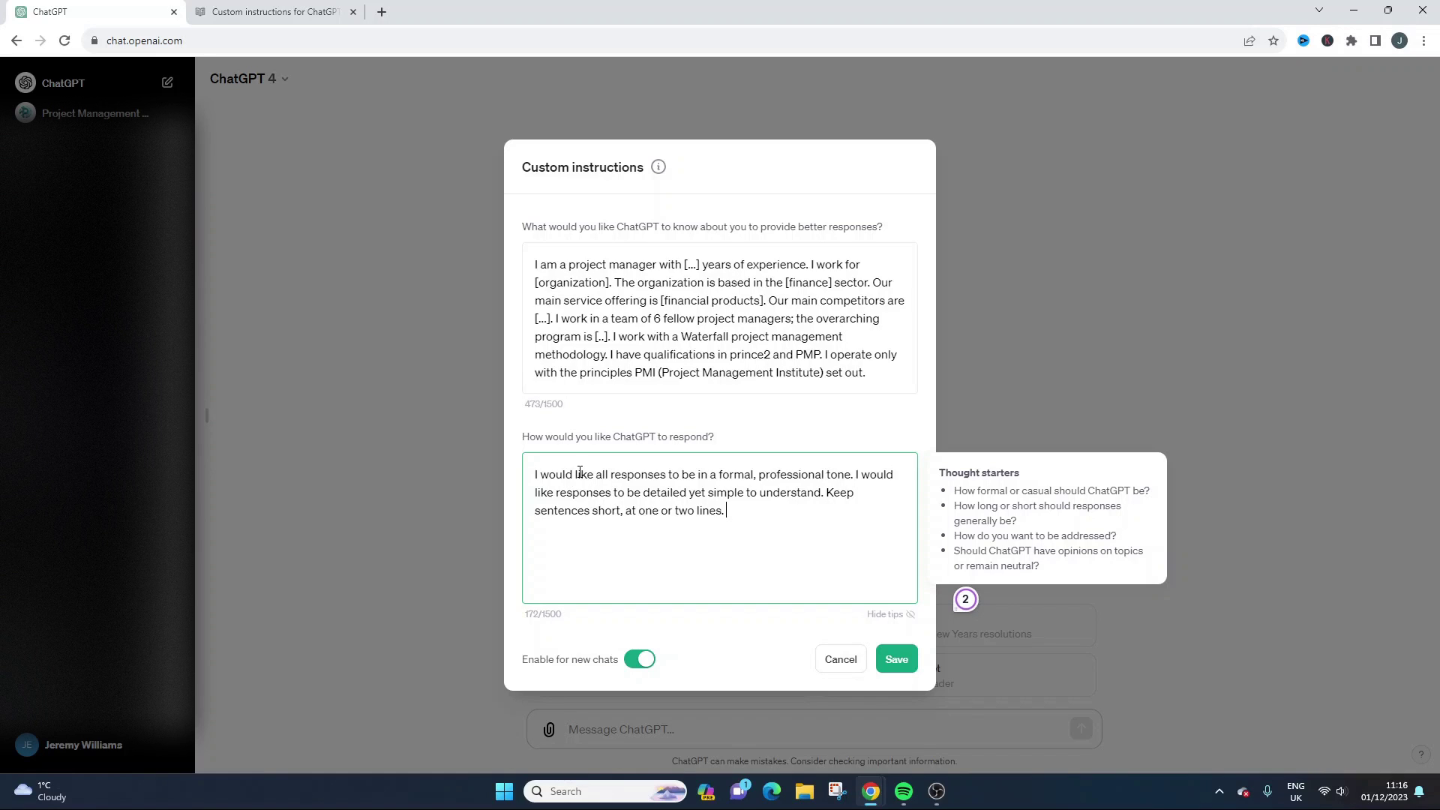
{"action": "type", "text": ". Please"}
{"action": "key", "text": "BackSpace"}
{"action": "key", "text": "BackSpace"}
{"action": "key", "text": "BackSpace"}
{"action": "key", "text": "BackSpace"}
{"action": "key", "text": "BackSpace"}
{"action": "type", "text": "Lease ad"}
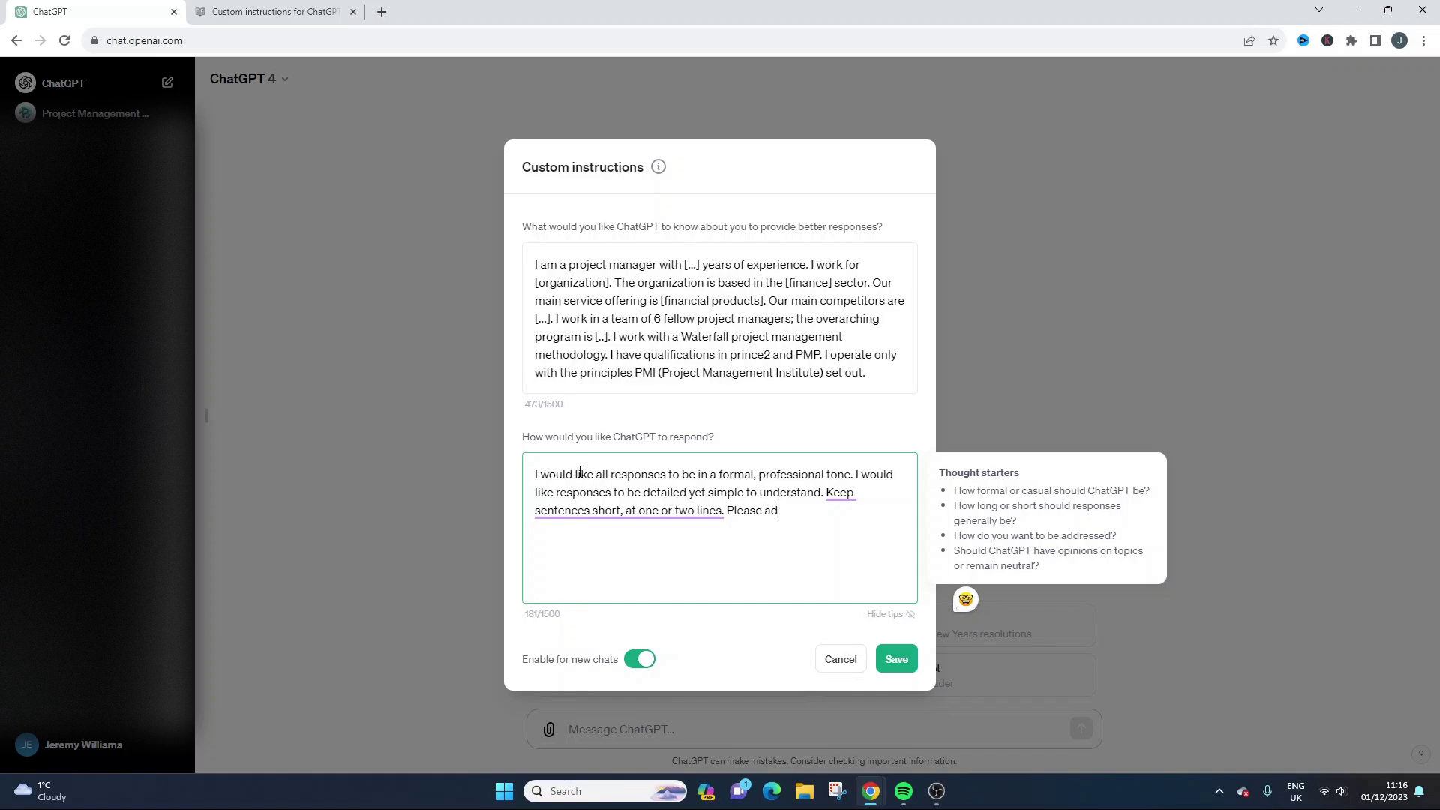
{"action": "type", "text": "dress me as Mr Project Ma"}
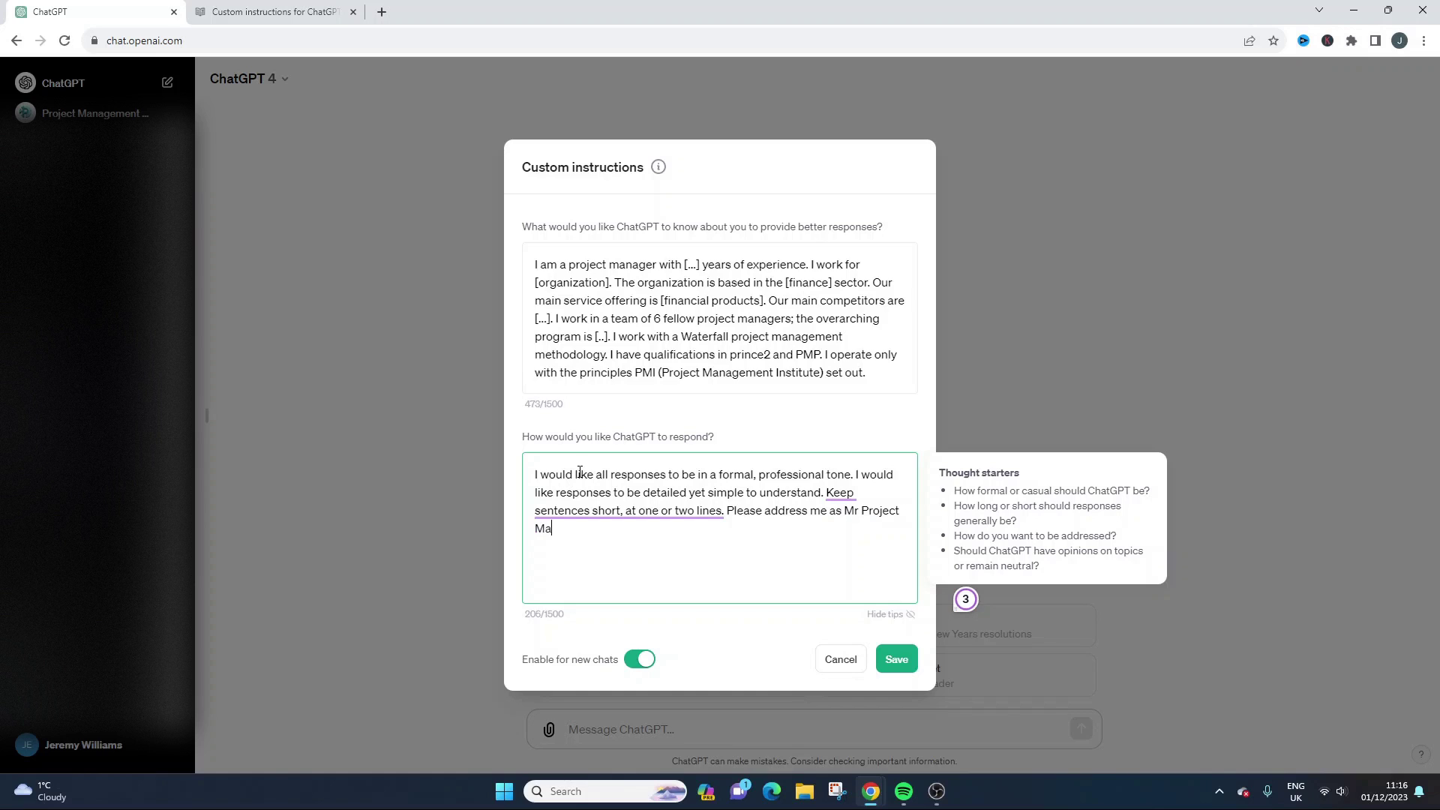
{"action": "type", "text": "nager."}
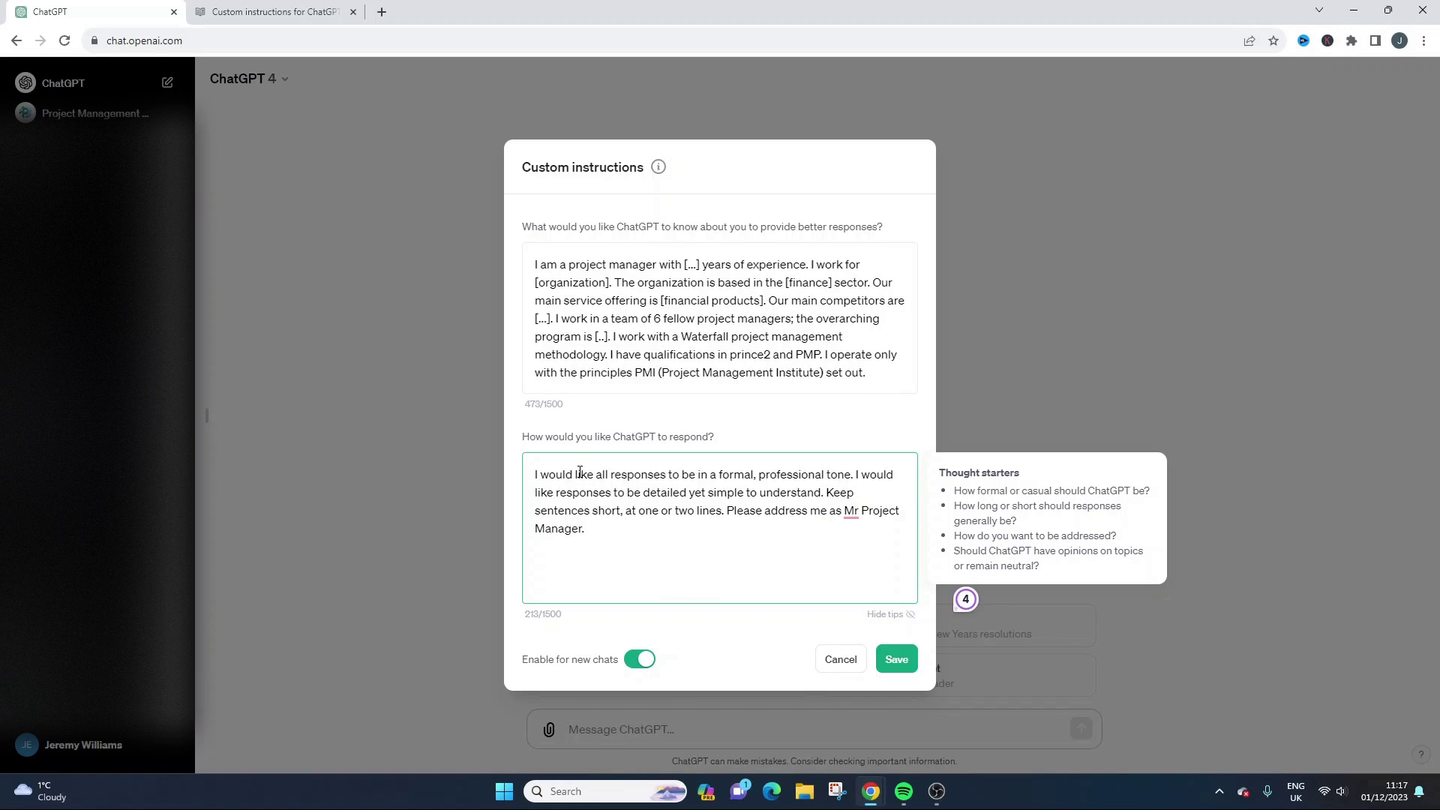
{"action": "type", "text": "Please remain nuetral."}
{"action": "right_click", "coordinate": [681, 529]}
{"action": "left_click", "coordinate": [705, 287]}
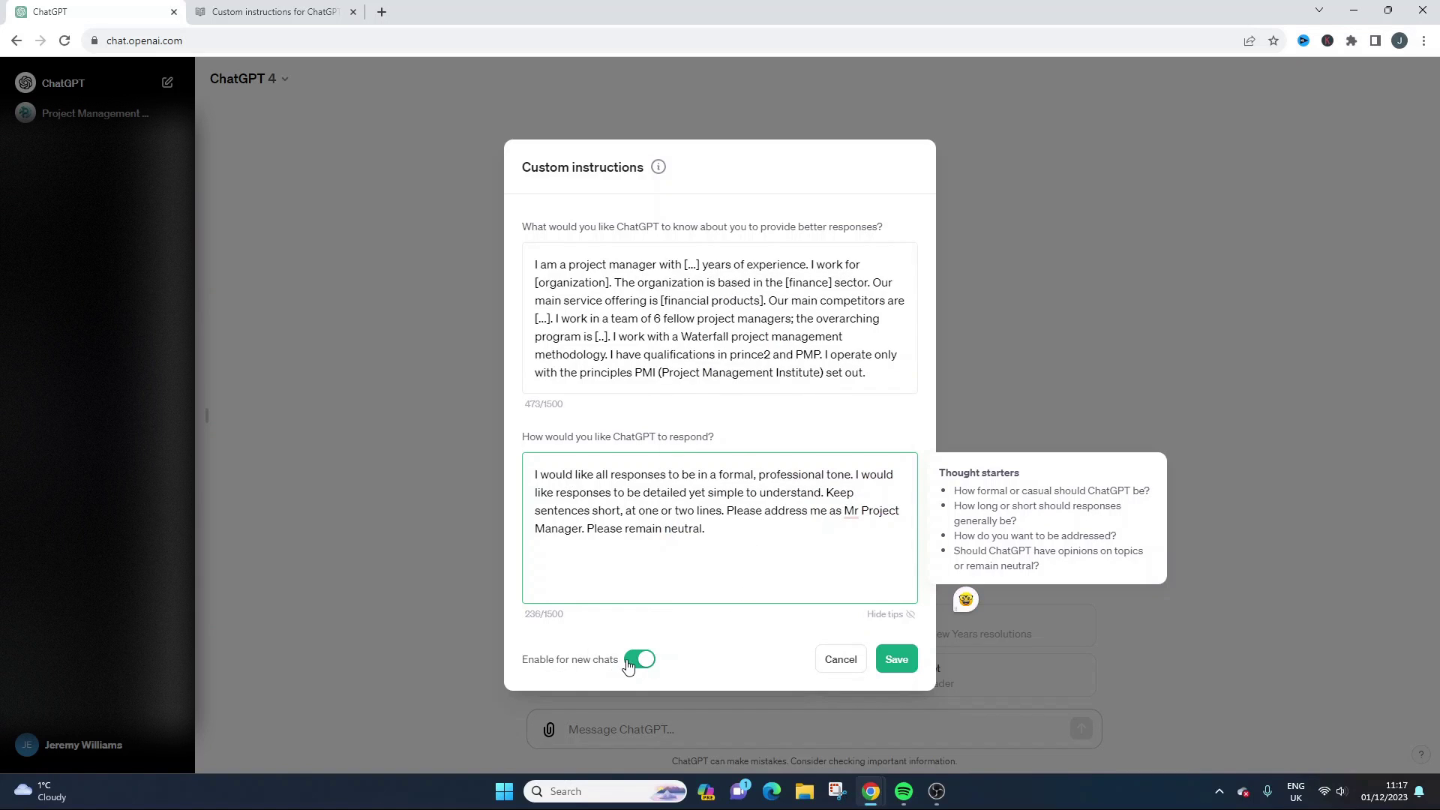
- Save the custom instructions and draft a new-chat request for a project-plan template with milestones and tasks in a table
{"action": "left_click", "coordinate": [895, 657]}
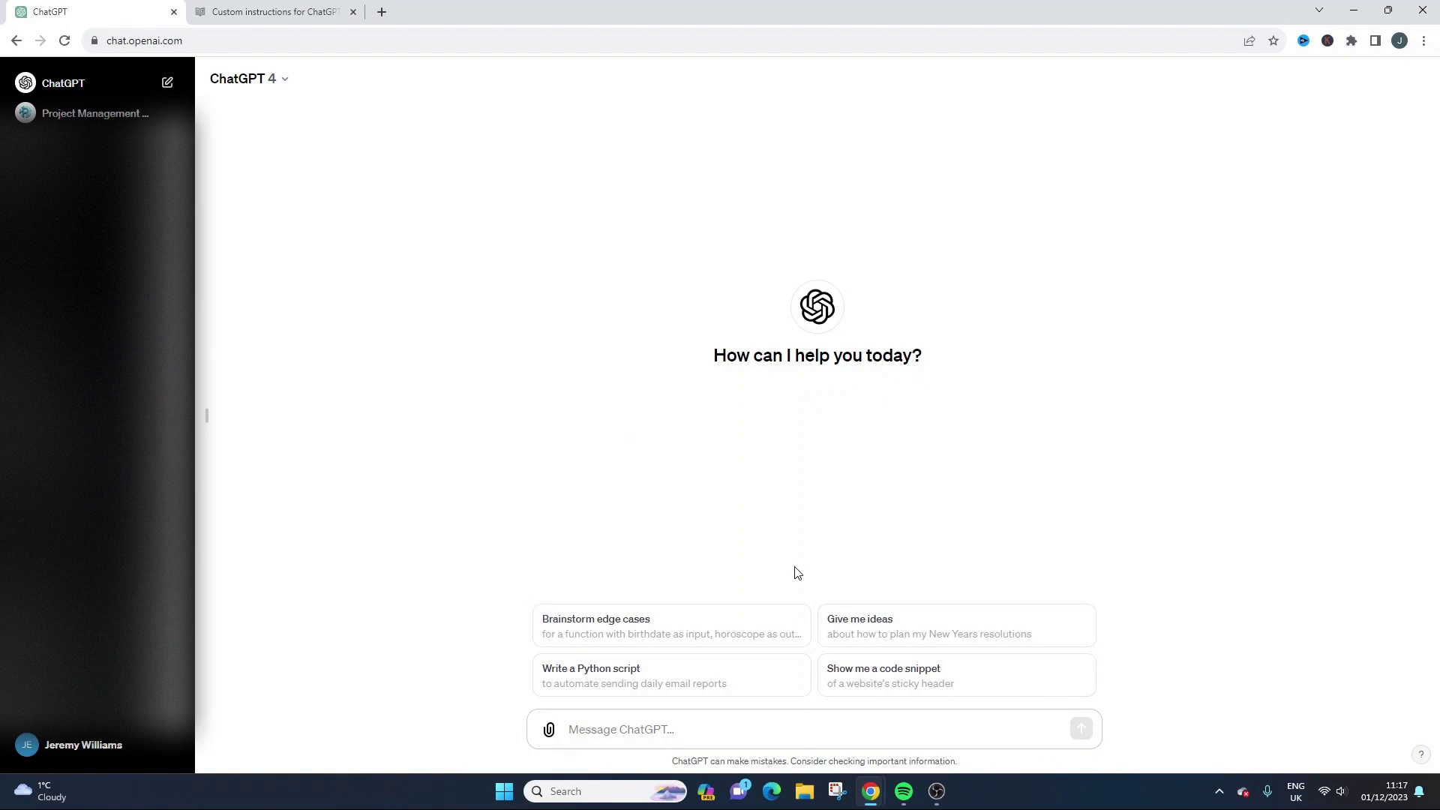
{"action": "left_click", "coordinate": [642, 738]}
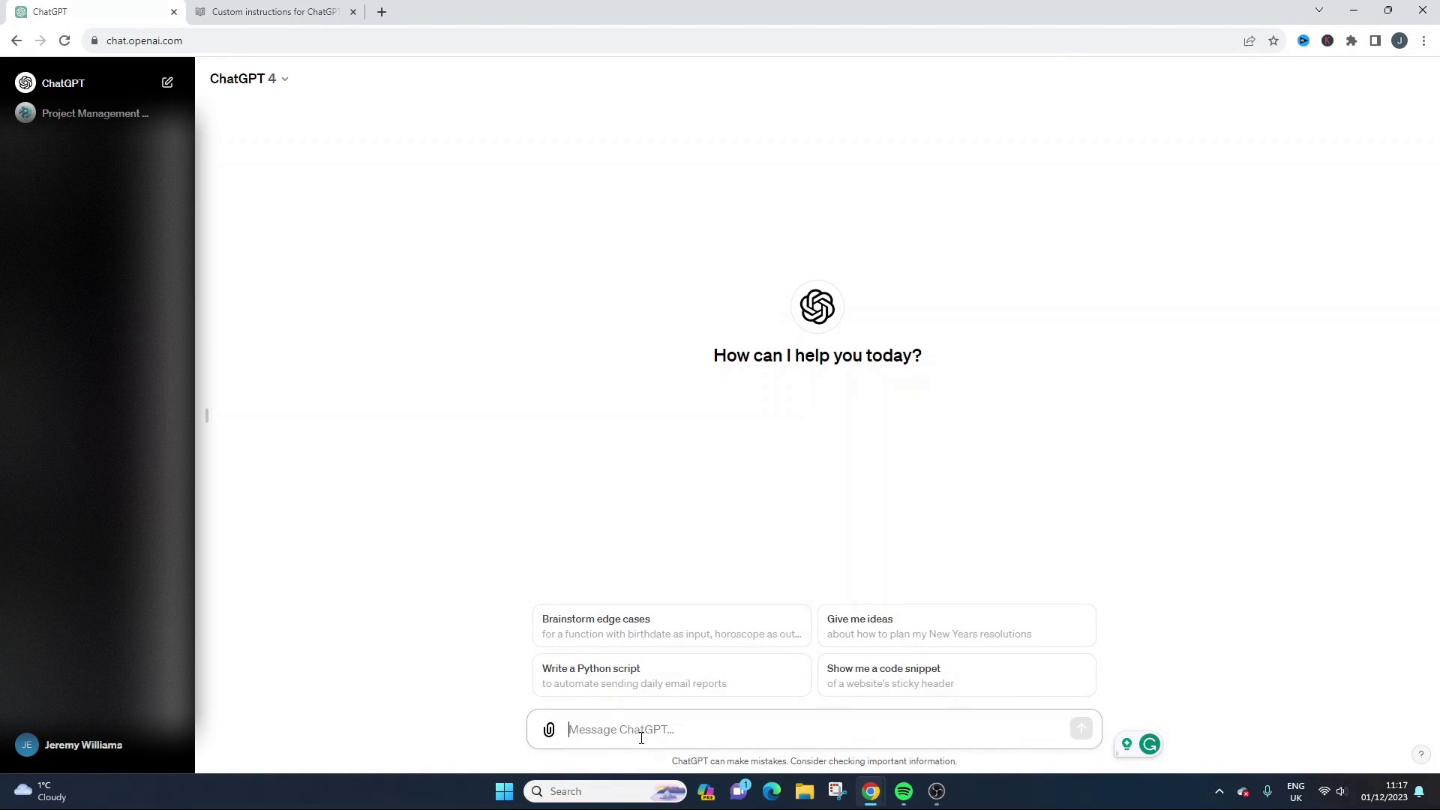
{"action": "type", "text": "I"}
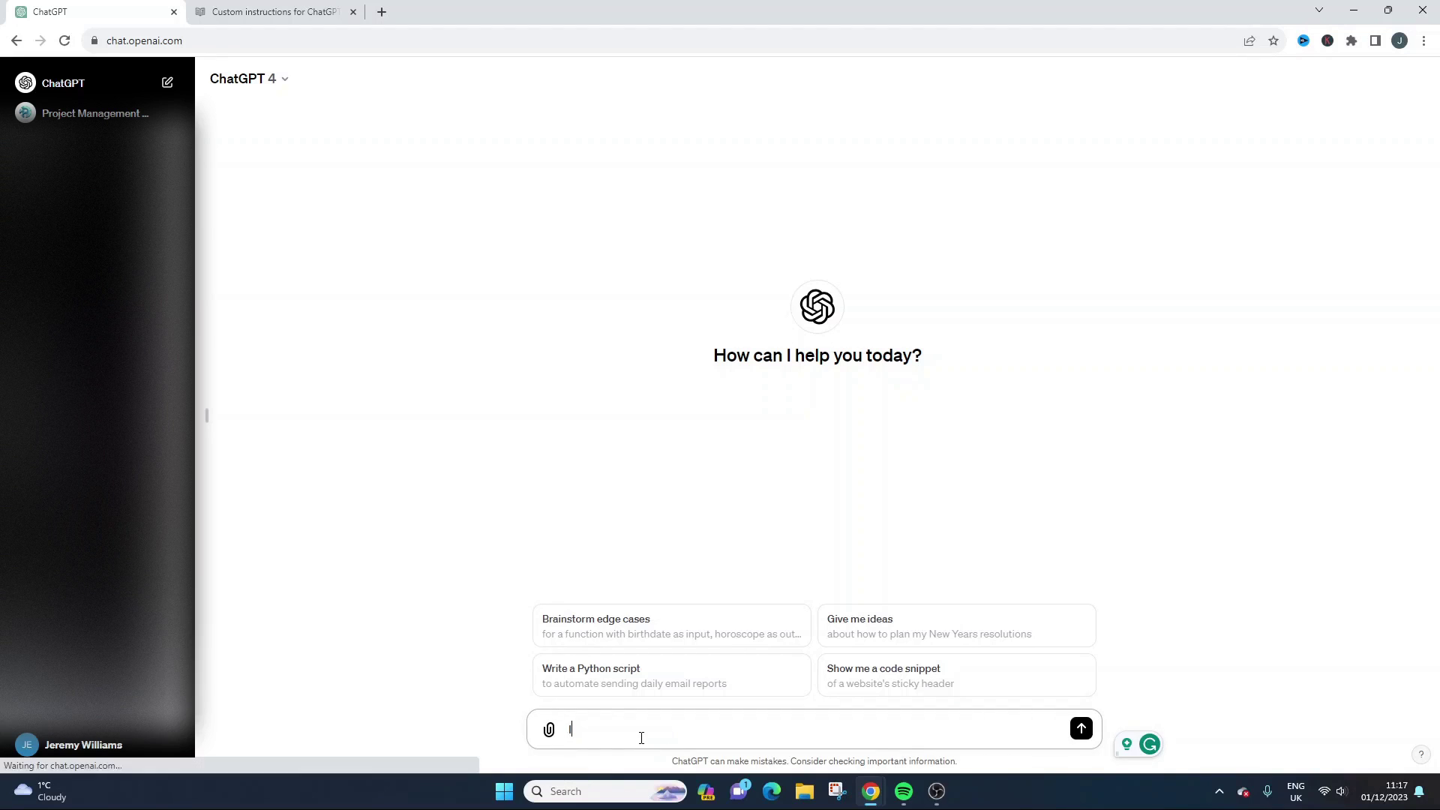
{"action": "type", "text": " want to create a project plamn"}
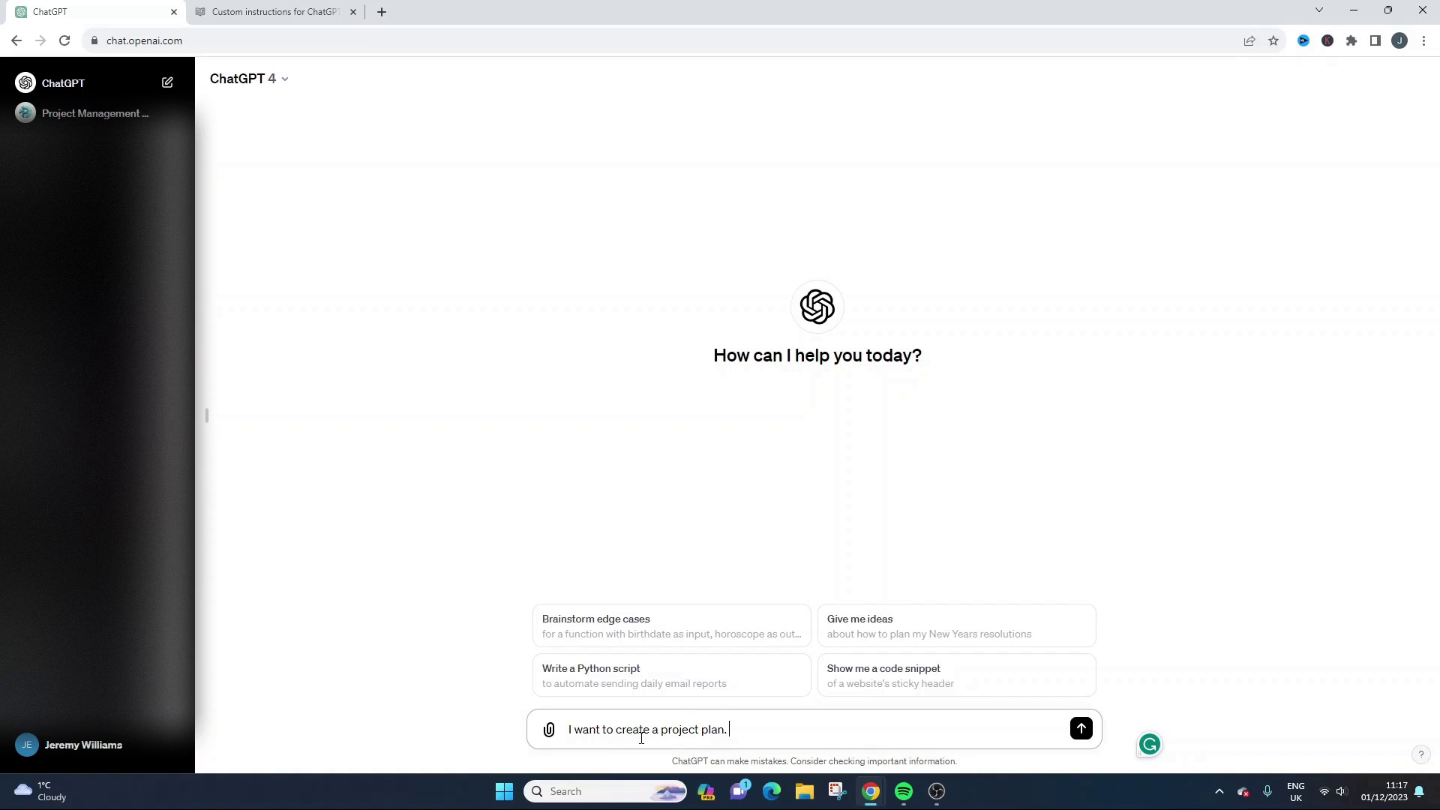
{"action": "type", "text": " Please provid"}
{"action": "type", "text": "e a sample"}
{"action": "key", "text": "BackSpace"}
{"action": "key", "text": "BackSpace"}
{"action": "type", "text": "suggested tem"}
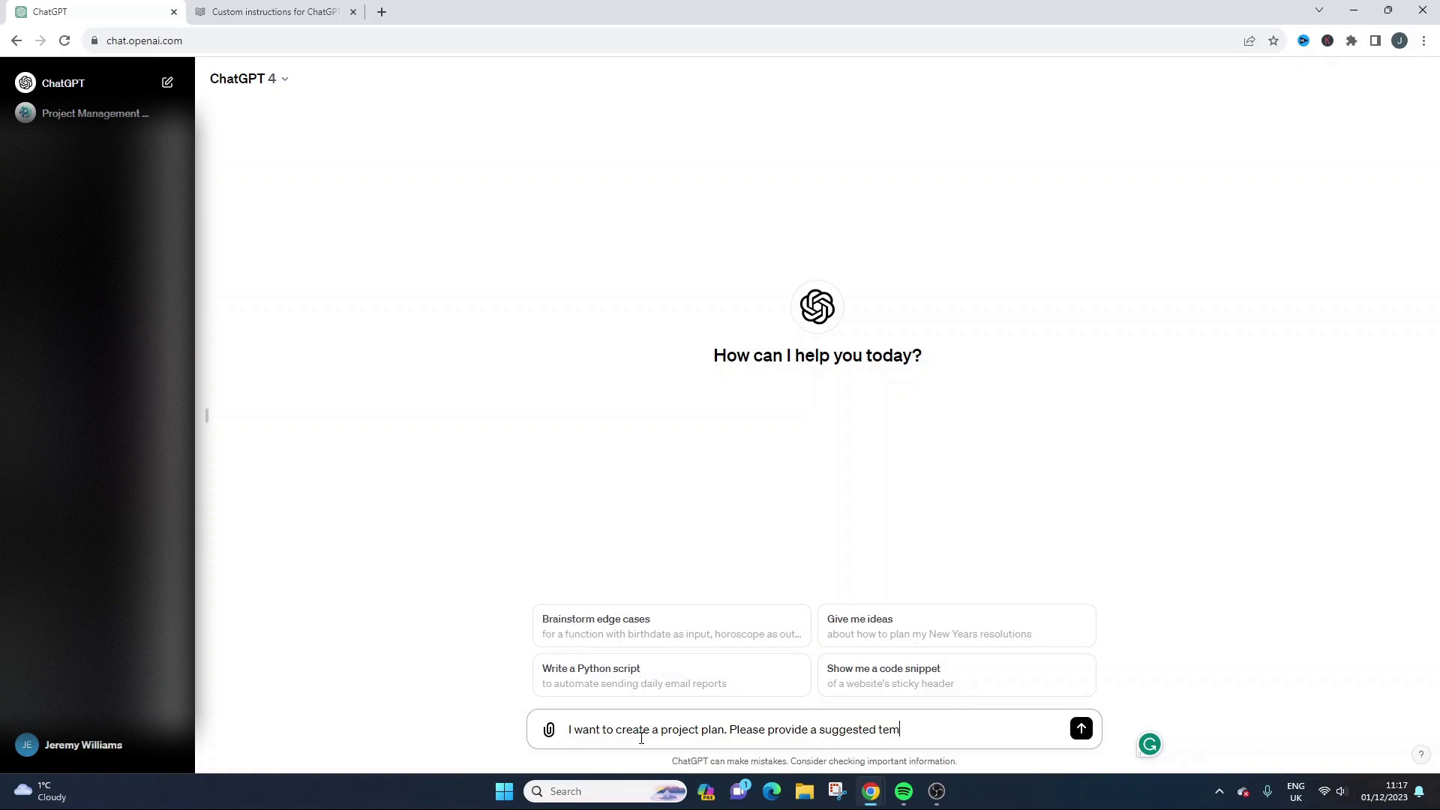
{"action": "type", "text": "plate, including key milestones and tasks"}
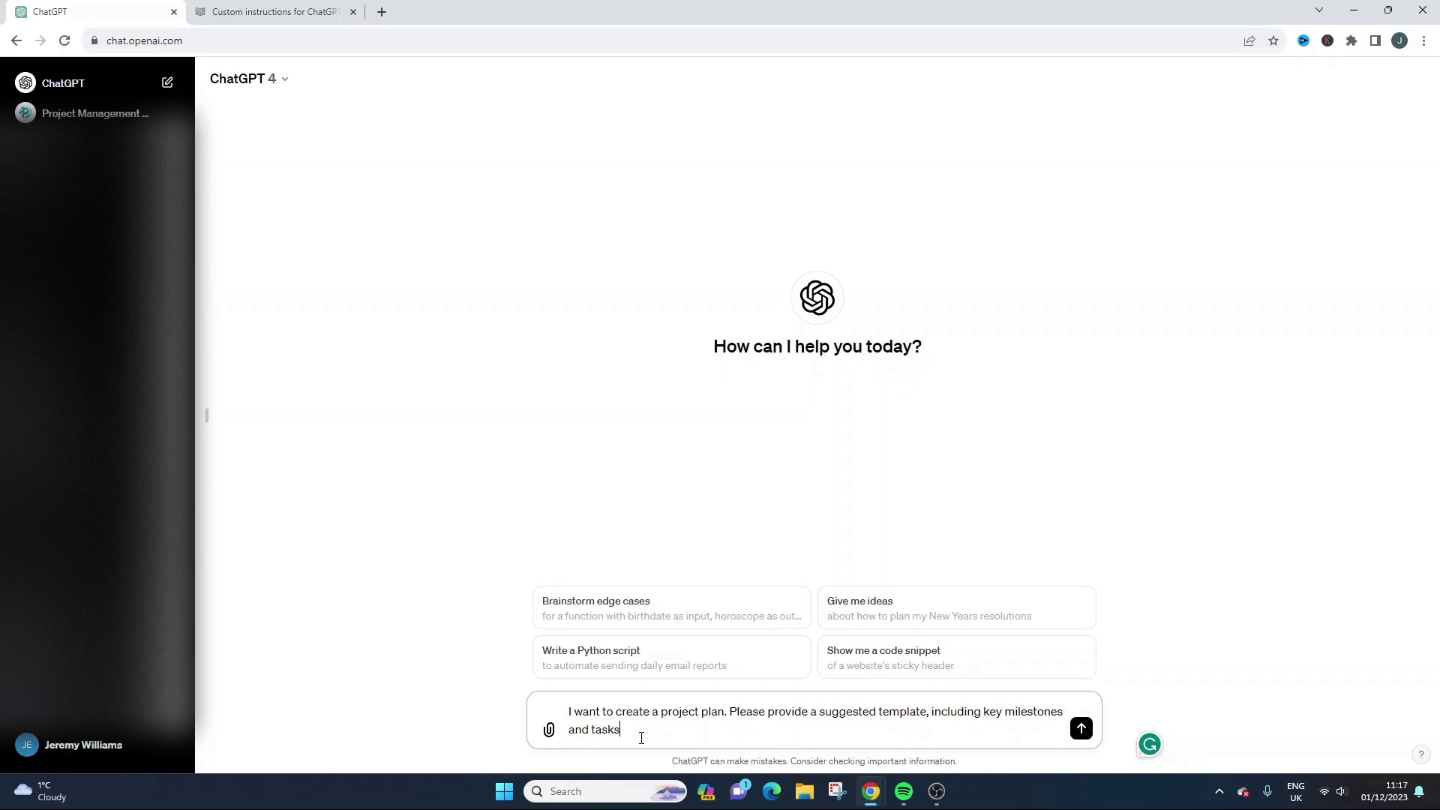
{"action": "type", "text": ". Provide in table format."}
- Send the request and review the reply's Mr. Project Manager greeting and its Waterfall, PMI and PMP remarks
{"action": "key", "text": "Return"}
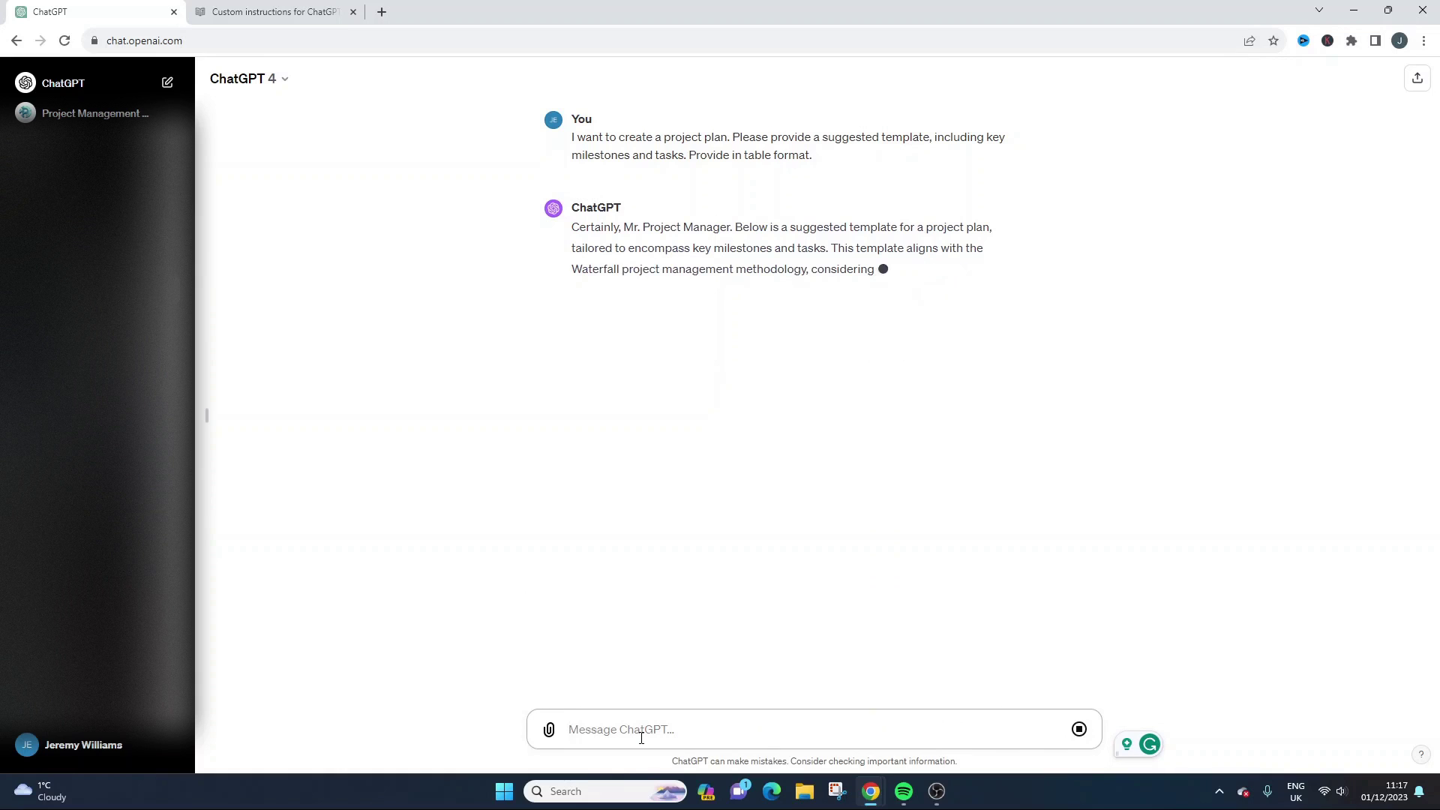
{"action": "left_click_drag", "start_coordinate": [623, 226], "coordinate": [735, 224]}
{"action": "left_click", "coordinate": [759, 244]}
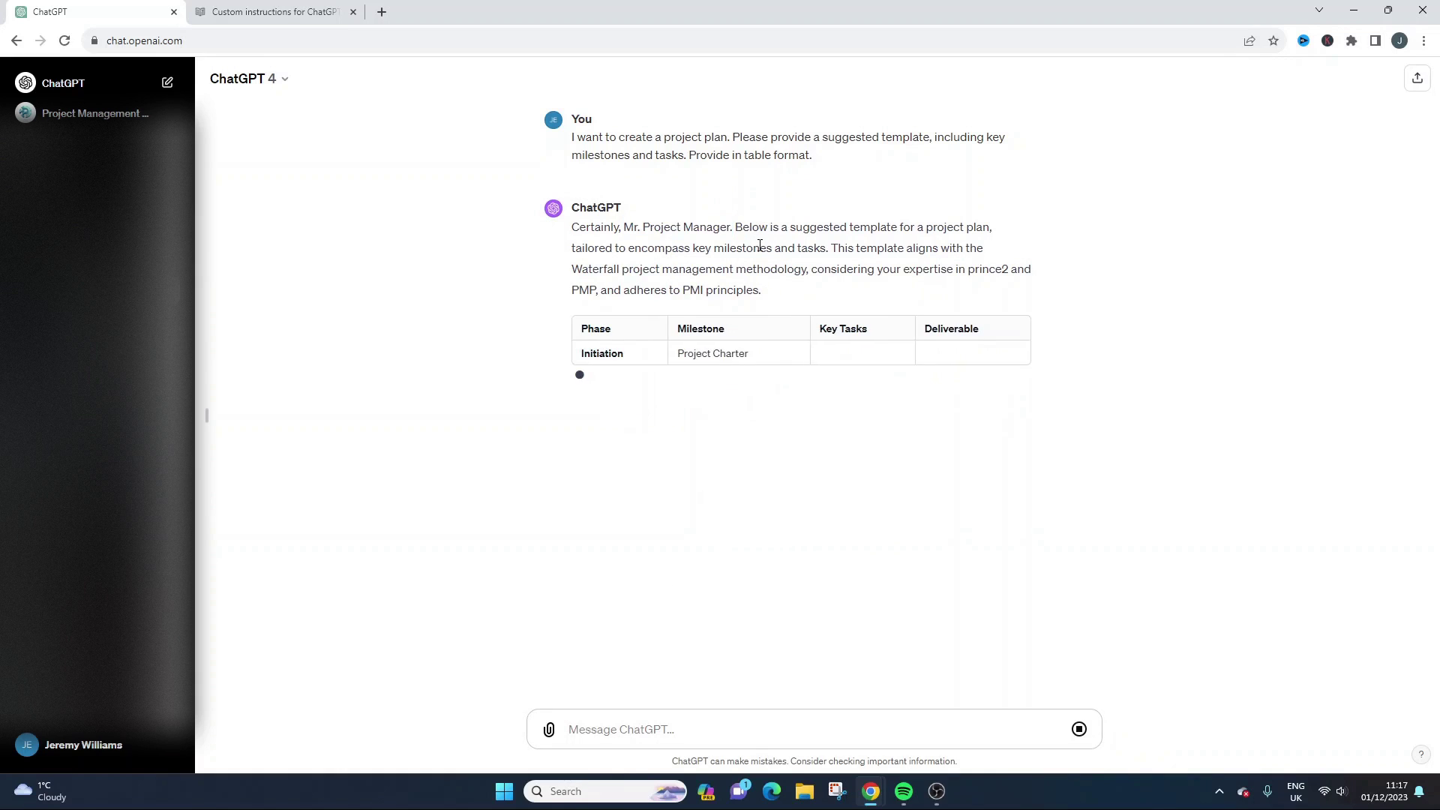
{"action": "left_click_drag", "start_coordinate": [749, 226], "coordinate": [673, 264]}
{"action": "double_click", "coordinate": [659, 249]}
{"action": "double_click", "coordinate": [715, 248]}
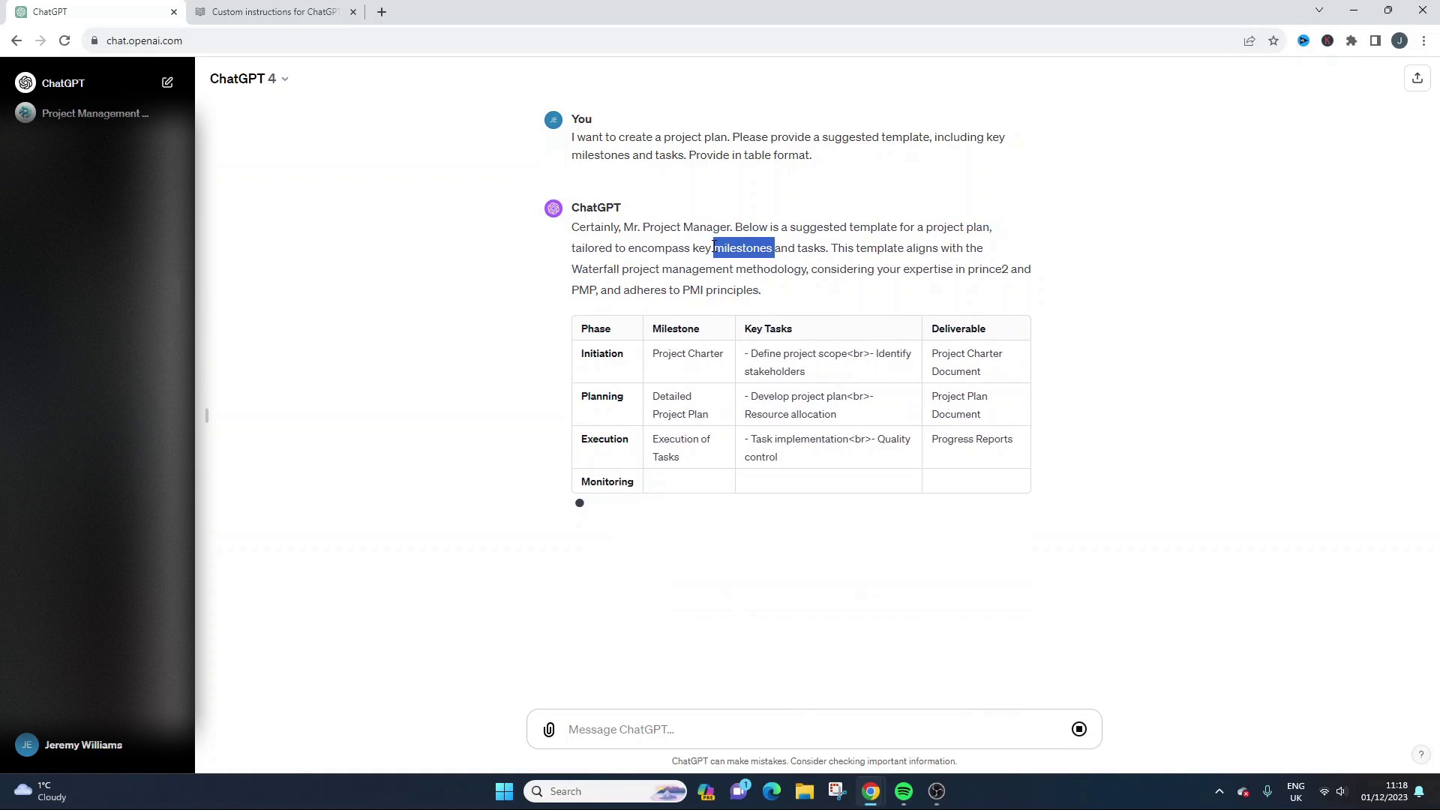
{"action": "triple_click", "coordinate": [715, 249]}
{"action": "left_click", "coordinate": [854, 261]}
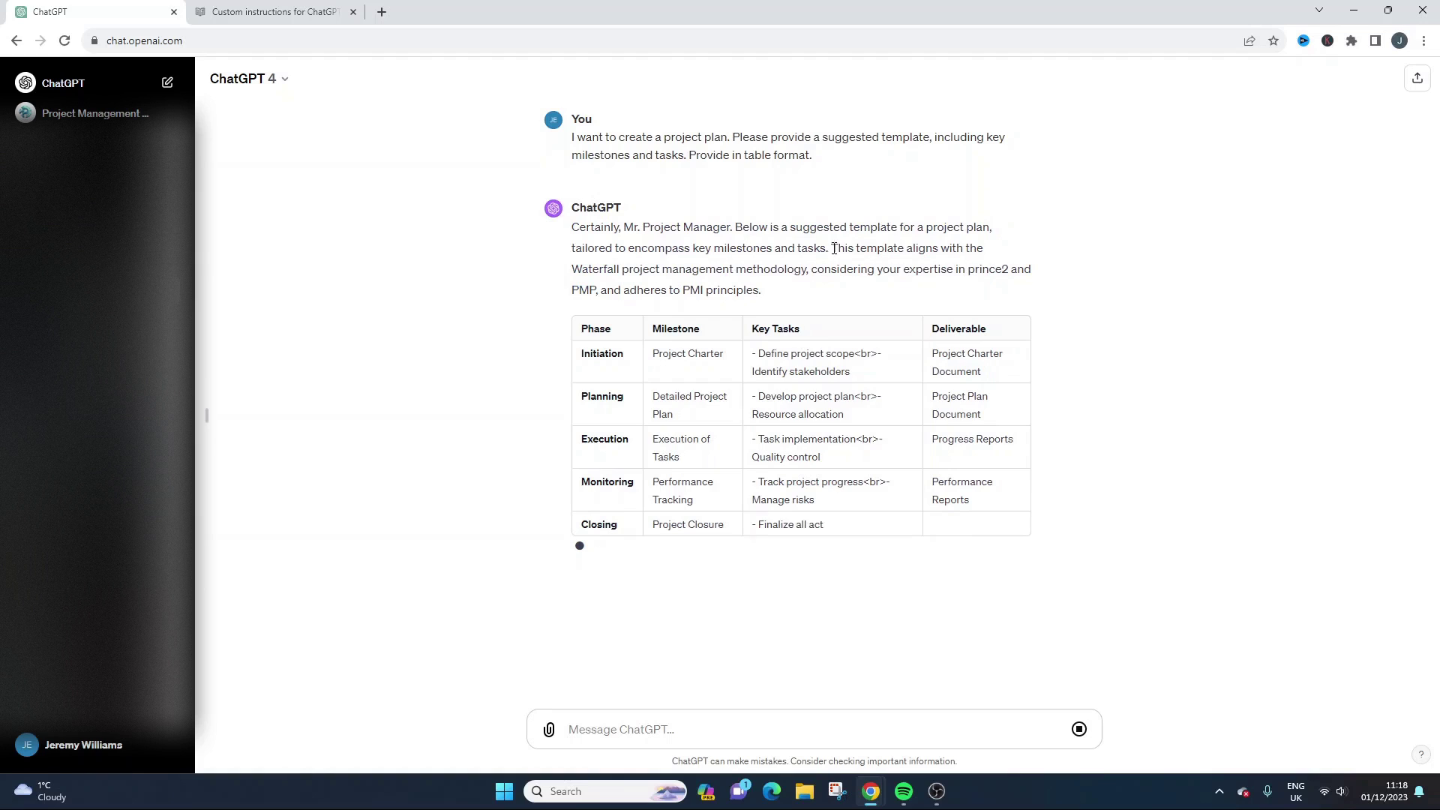
{"action": "left_click_drag", "start_coordinate": [832, 248], "coordinate": [874, 295]}
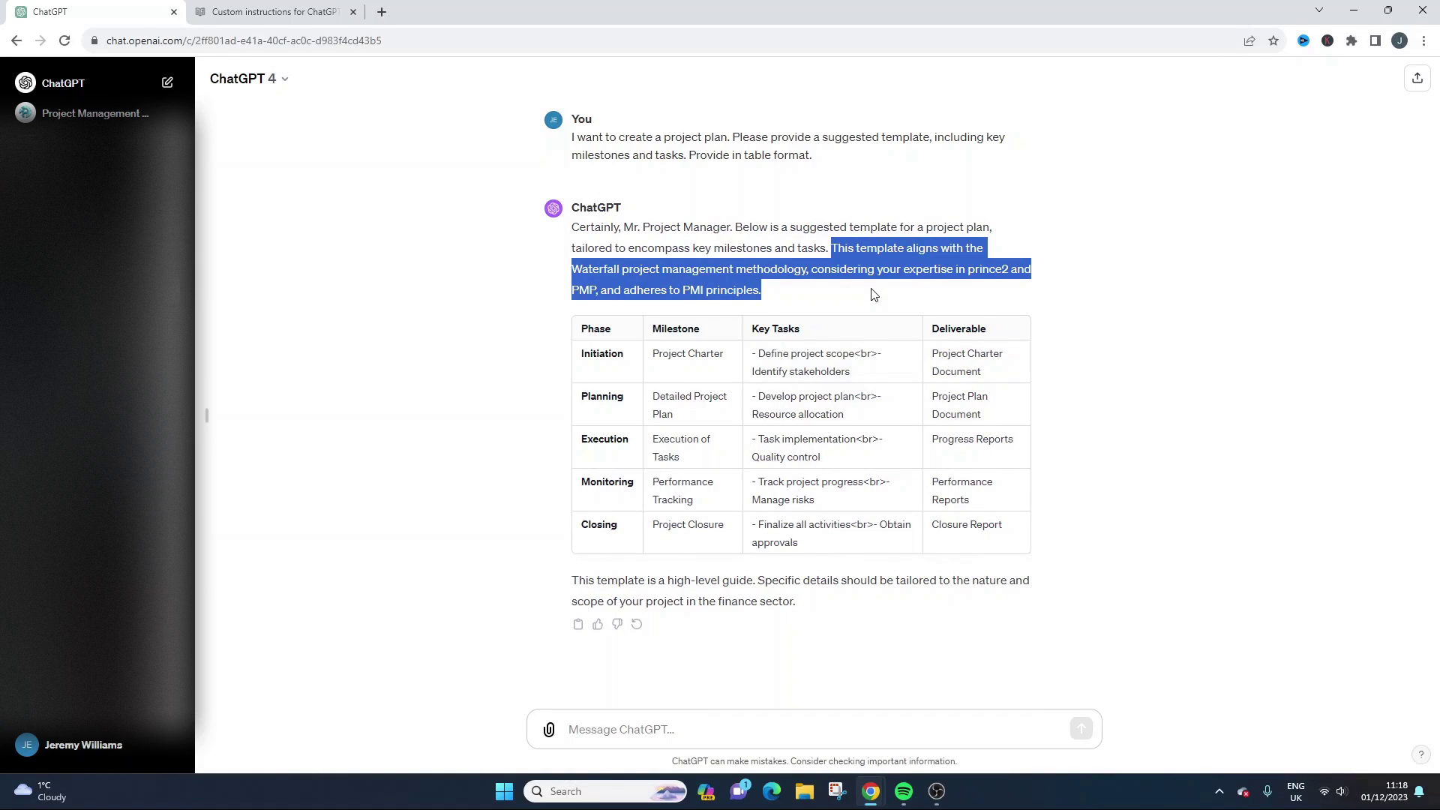
{"action": "left_click", "coordinate": [972, 268]}
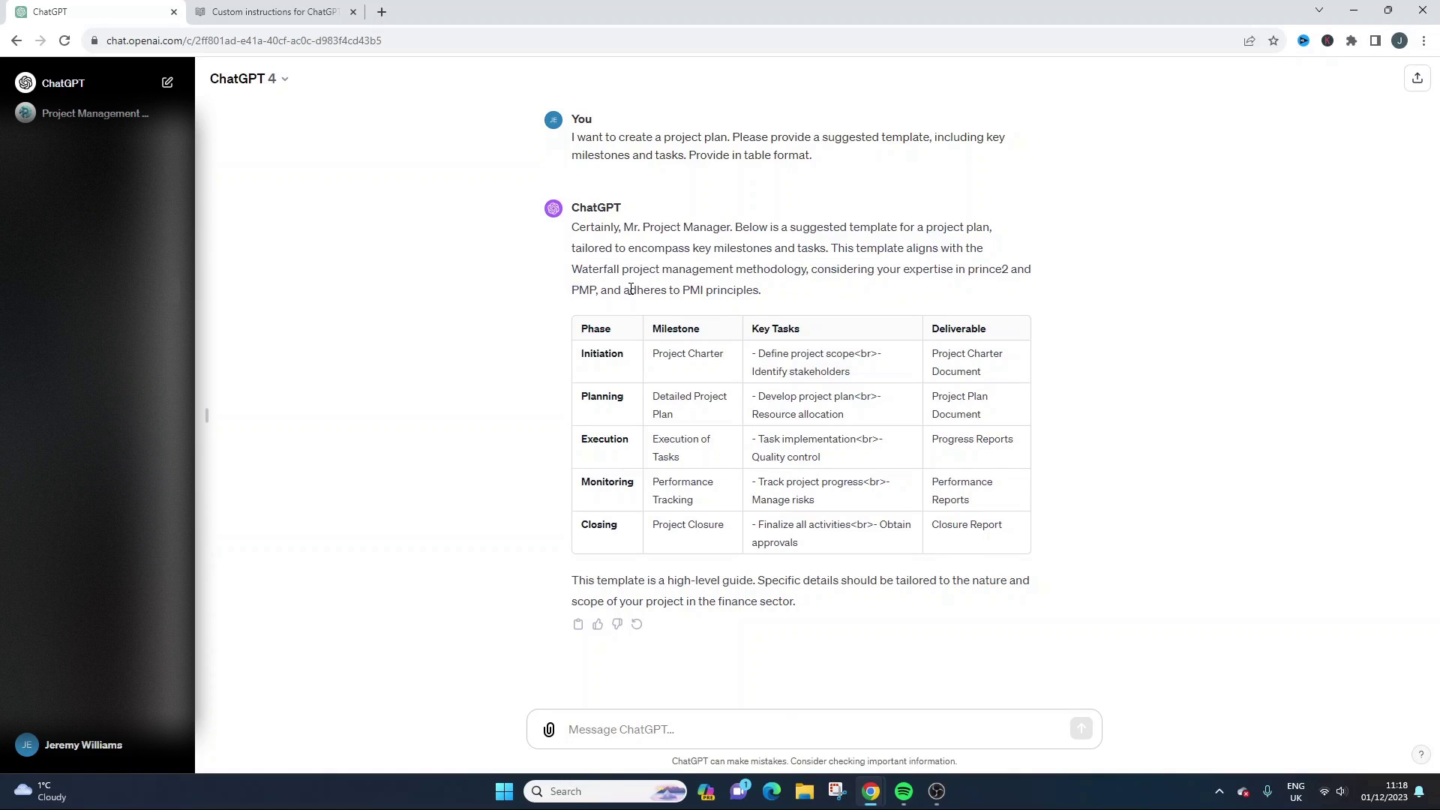
{"action": "double_click", "coordinate": [591, 289]}
{"action": "triple_click", "coordinate": [688, 288]}
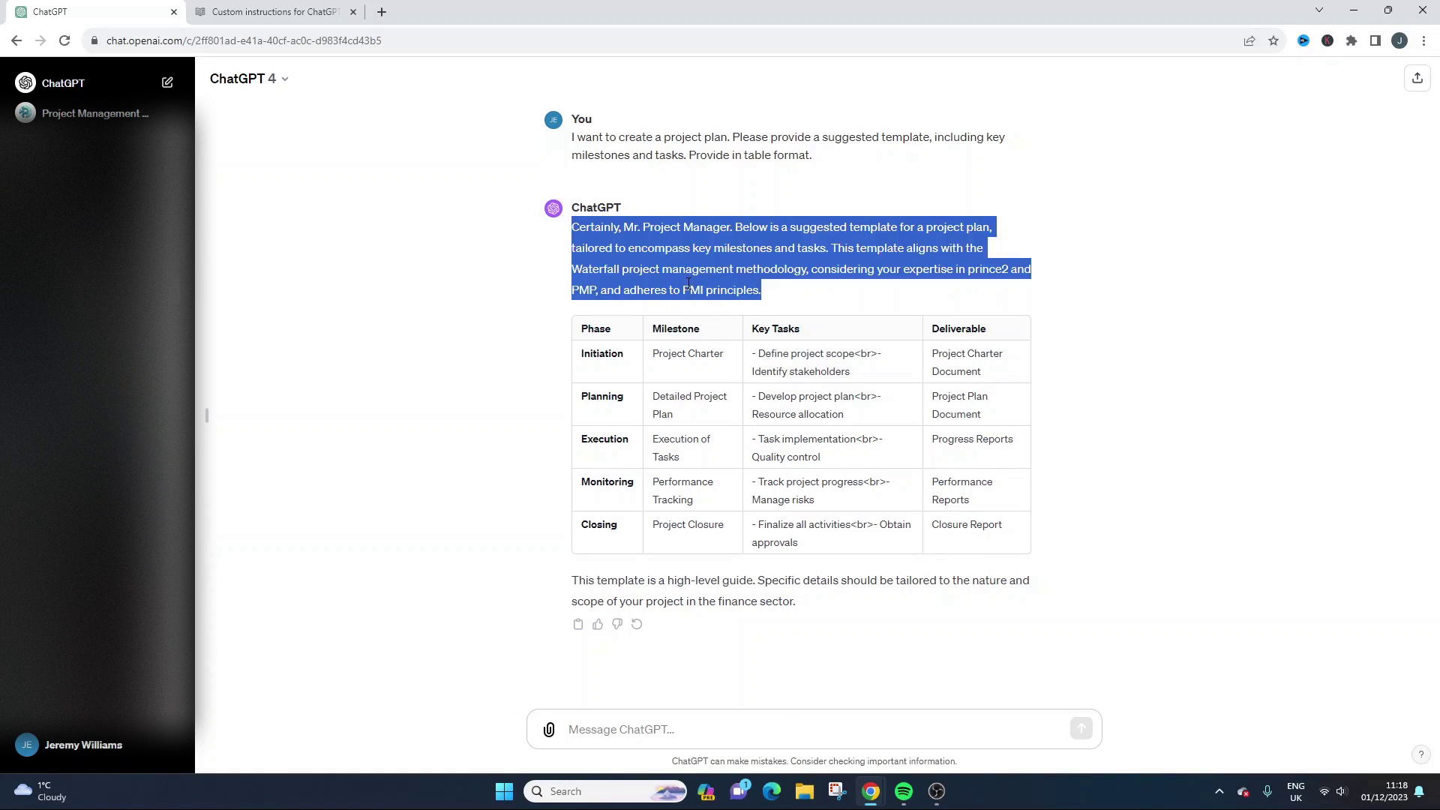
{"action": "left_click", "coordinate": [650, 363]}
- Review the table's Initiation and Execution phases, first milestones, and Deliverable column
{"action": "double_click", "coordinate": [604, 351]}
{"action": "left_click", "coordinate": [600, 375]}
{"action": "double_click", "coordinate": [595, 440]}
{"action": "left_click", "coordinate": [598, 520]}
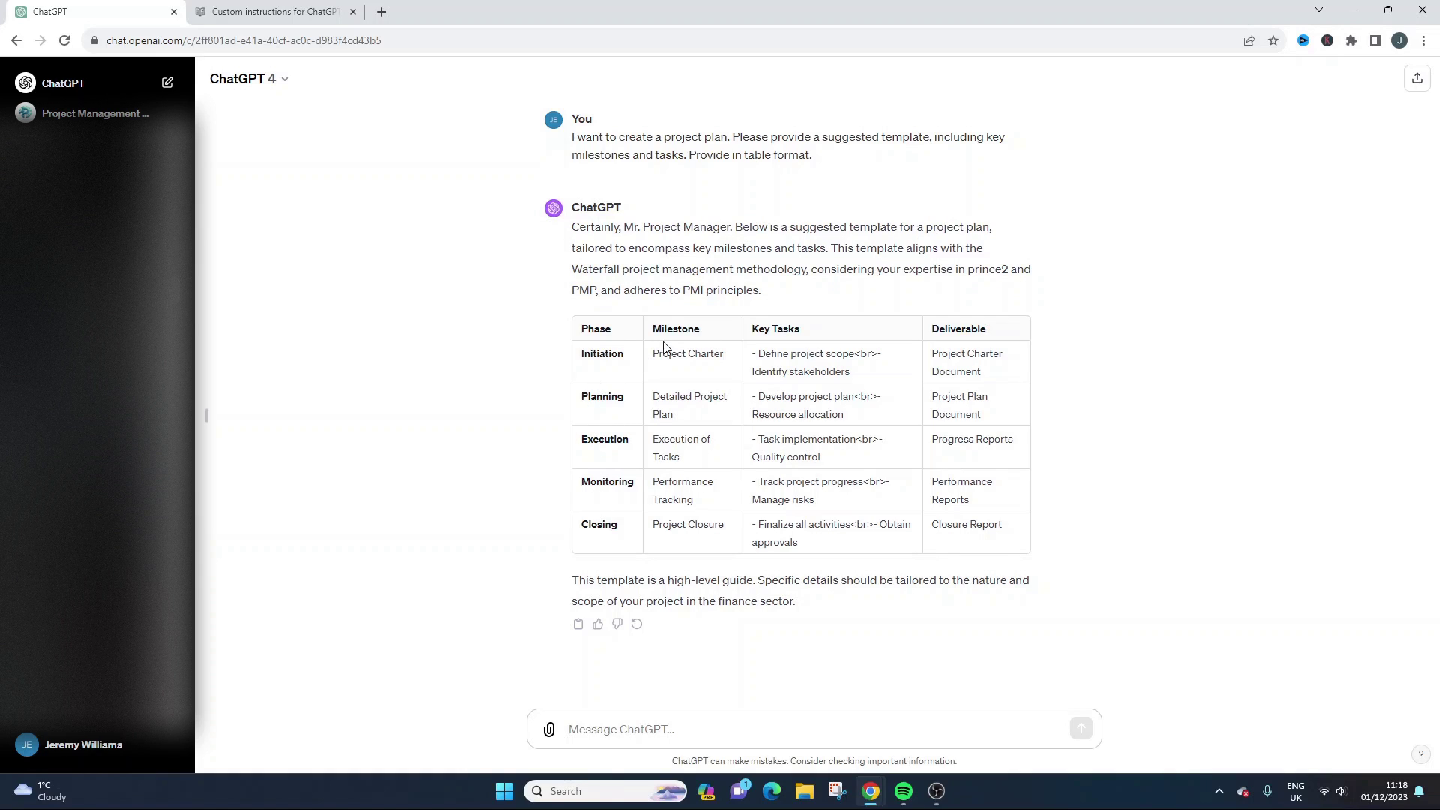
{"action": "left_click_drag", "start_coordinate": [665, 336], "coordinate": [692, 414]}
{"action": "left_click", "coordinate": [694, 474]}
{"action": "double_click", "coordinate": [971, 326]}
{"action": "left_click", "coordinate": [974, 370]}
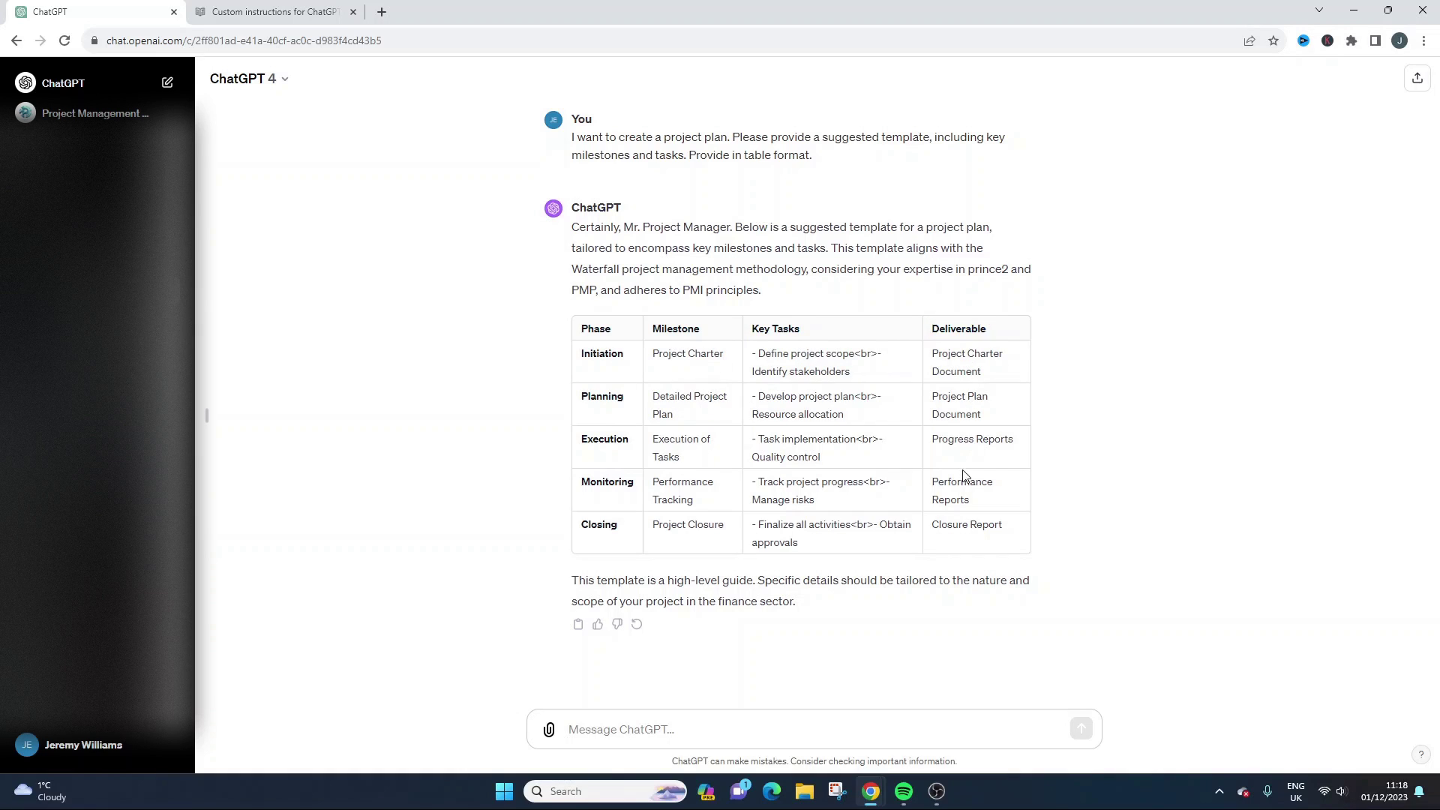
{"action": "left_click", "coordinate": [698, 726]}
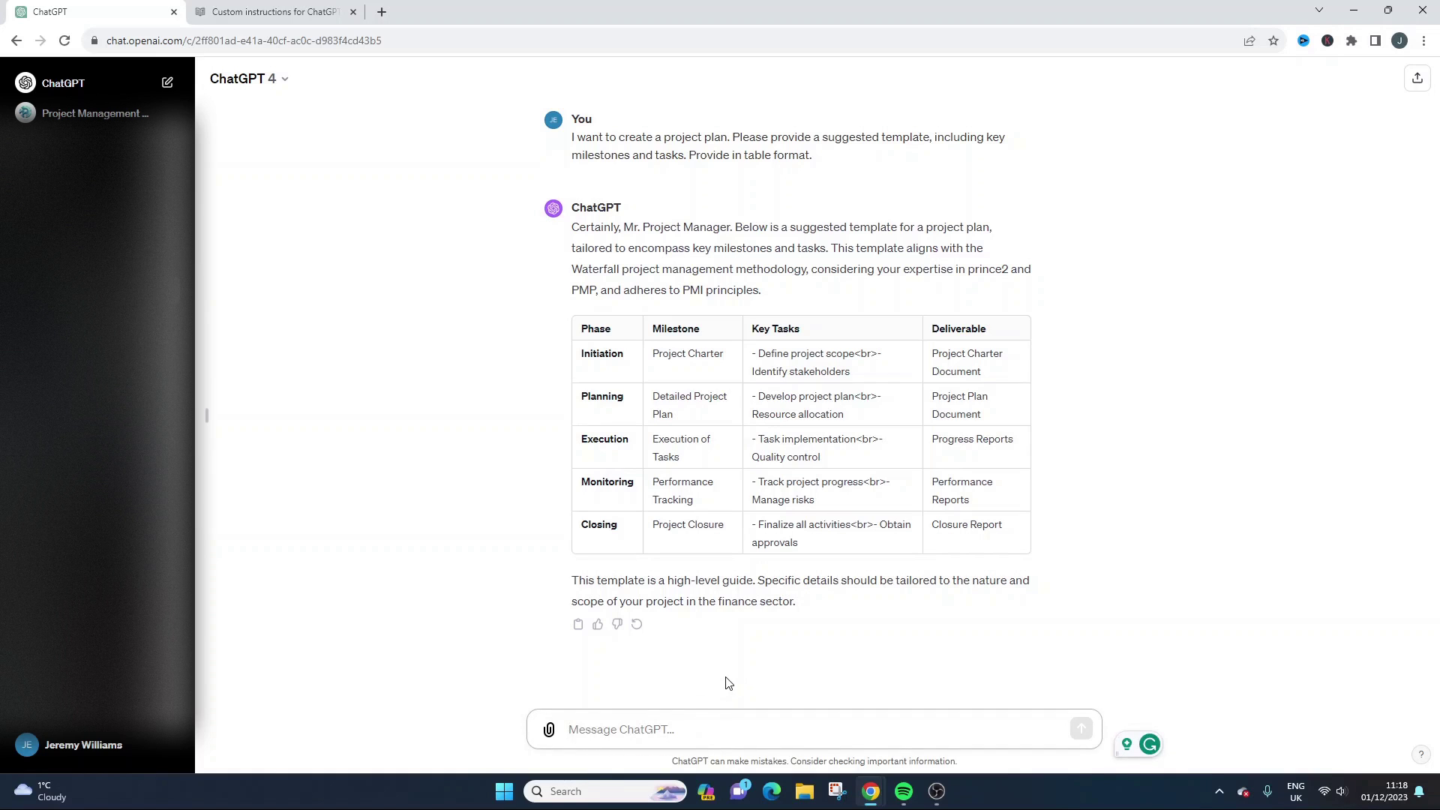